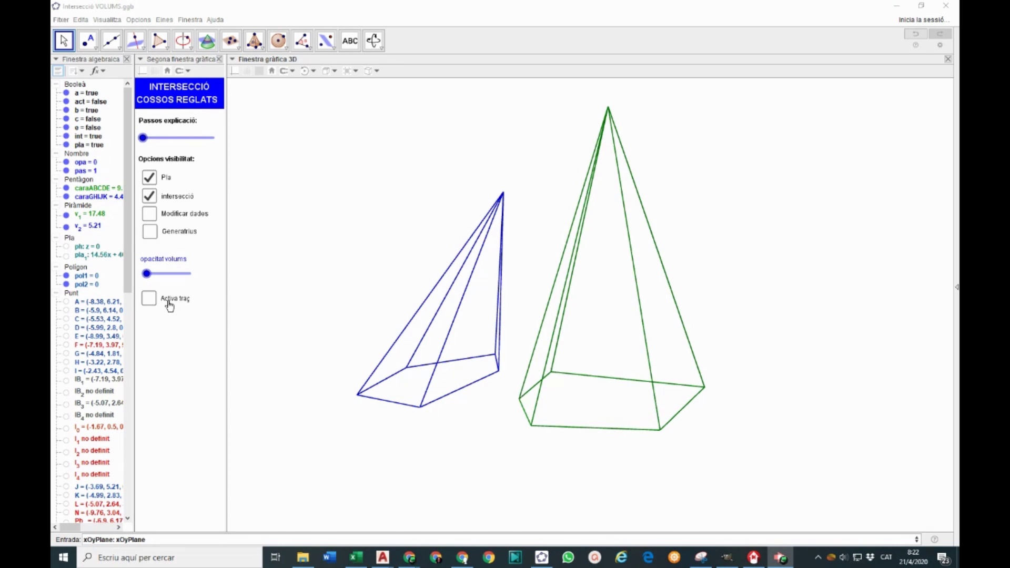
Show the generatrices, turn on tracing, and move the red base point along the green pyramid's front edge
{"action": "left_click", "coordinate": [176, 236]}
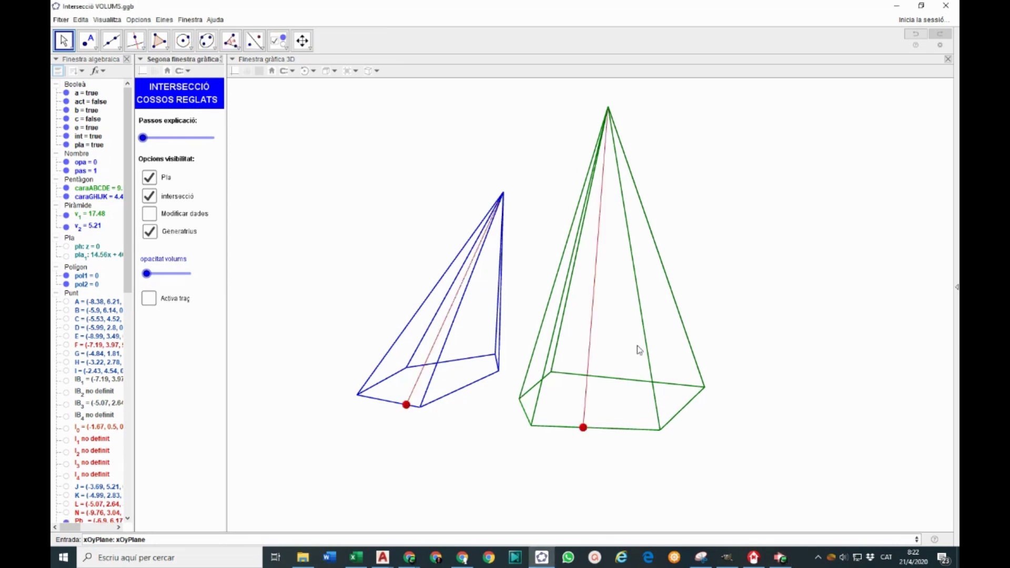
{"action": "left_click", "coordinate": [585, 429]}
{"action": "mouse_move", "coordinate": [584, 429]}
{"action": "left_mouse_down"}
{"action": "mouse_move", "coordinate": [665, 424]}
{"action": "mouse_move", "coordinate": [702, 389]}
{"action": "mouse_move", "coordinate": [554, 375]}
{"action": "mouse_move", "coordinate": [521, 397]}
{"action": "mouse_move", "coordinate": [528, 416]}
{"action": "mouse_move", "coordinate": [556, 428]}
{"action": "mouse_move", "coordinate": [596, 428]}
{"action": "left_mouse_up"}
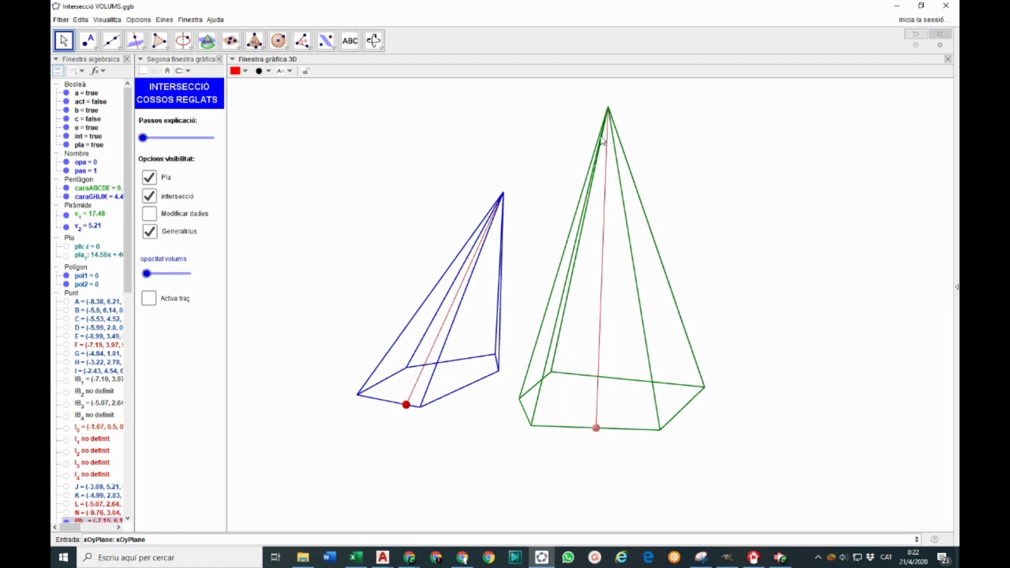
{"action": "left_click", "coordinate": [150, 299]}
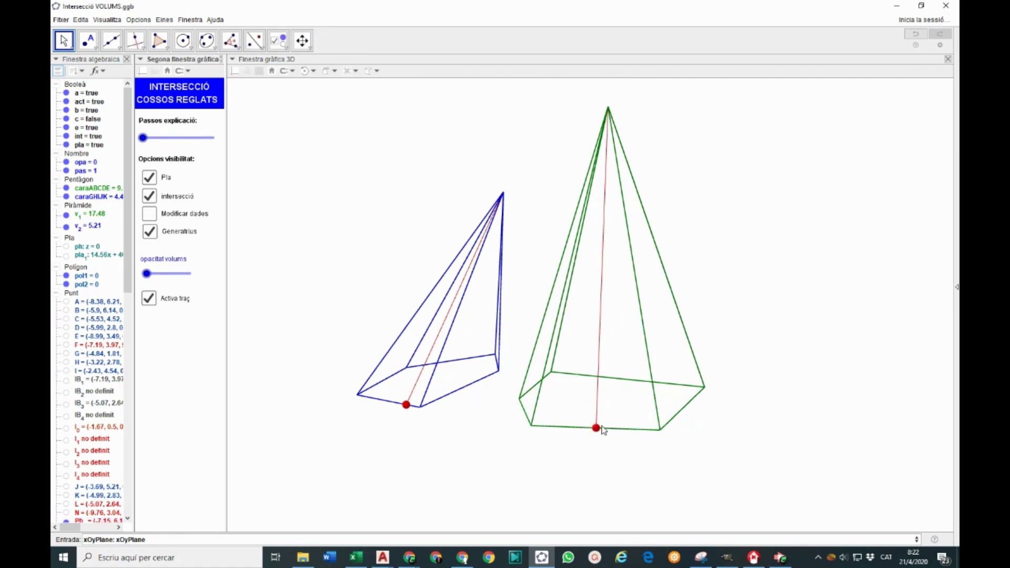
{"action": "mouse_move", "coordinate": [596, 428]}
{"action": "left_mouse_down"}
{"action": "mouse_move", "coordinate": [658, 432]}
{"action": "mouse_move", "coordinate": [701, 393]}
{"action": "mouse_move", "coordinate": [549, 373]}
{"action": "mouse_move", "coordinate": [522, 396]}
{"action": "mouse_move", "coordinate": [532, 425]}
{"action": "mouse_move", "coordinate": [601, 427]}
{"action": "left_mouse_up"}
{"action": "left_click_drag", "start_coordinate": [500, 426], "coordinate": [495, 417]}
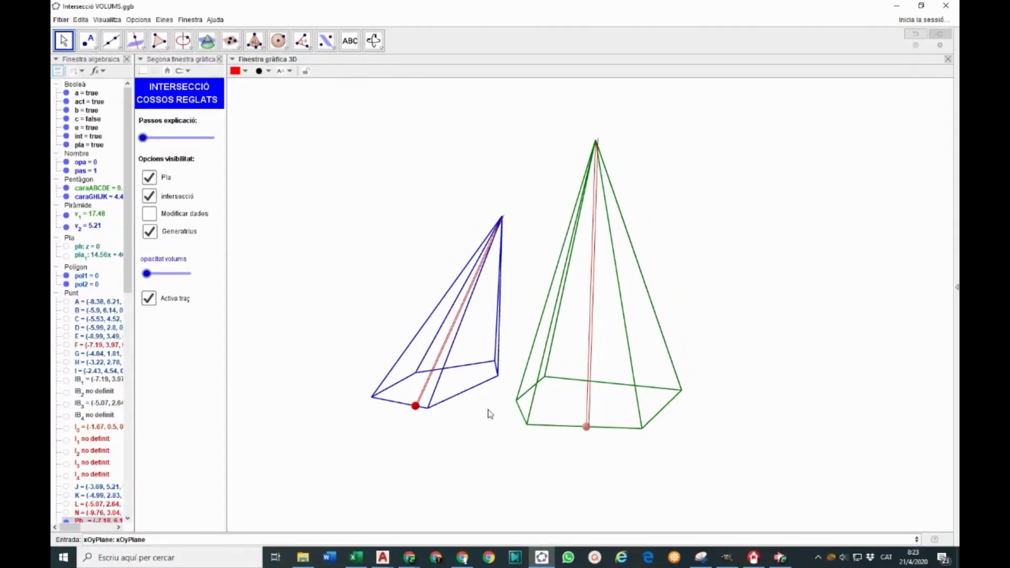
Hide the generatrices and advance the explanation to step 4 to add the line through both apexes and its ground-plane point
{"action": "left_click", "coordinate": [170, 240]}
{"action": "left_click_drag", "start_coordinate": [444, 412], "coordinate": [451, 391], "text": "shift"}
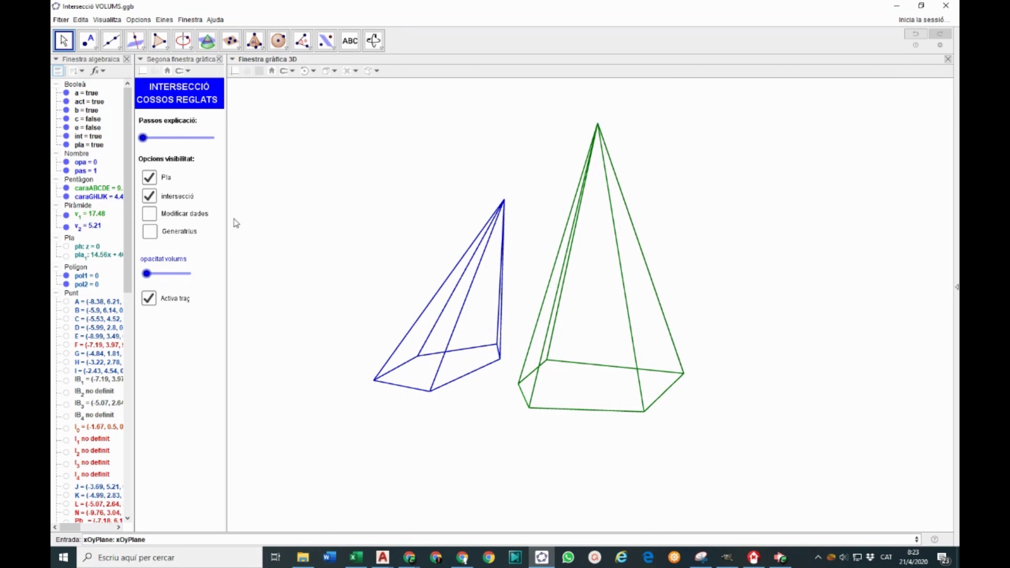
{"action": "left_click", "coordinate": [144, 139]}
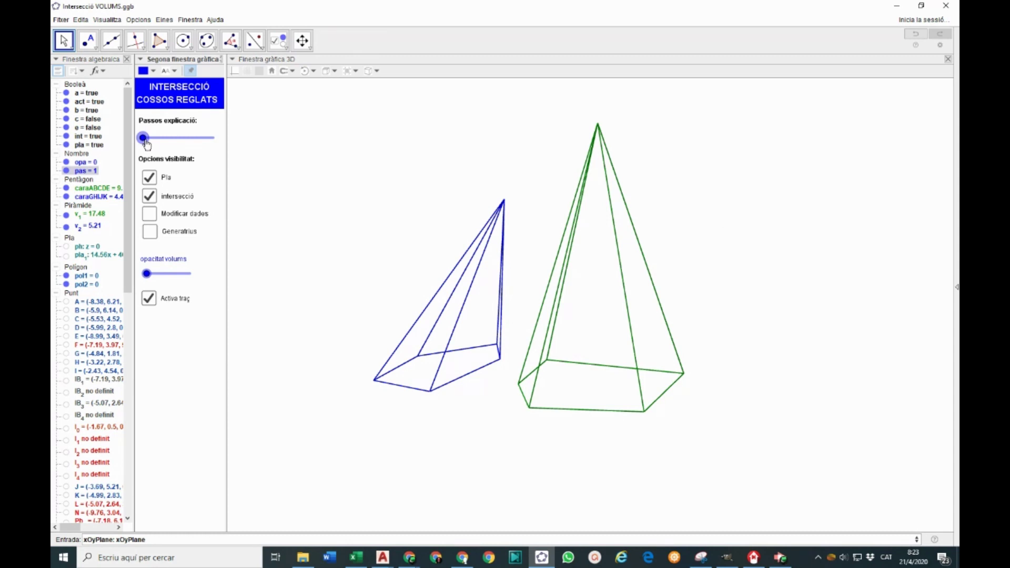
{"action": "left_click_drag", "start_coordinate": [147, 139], "coordinate": [153, 139]}
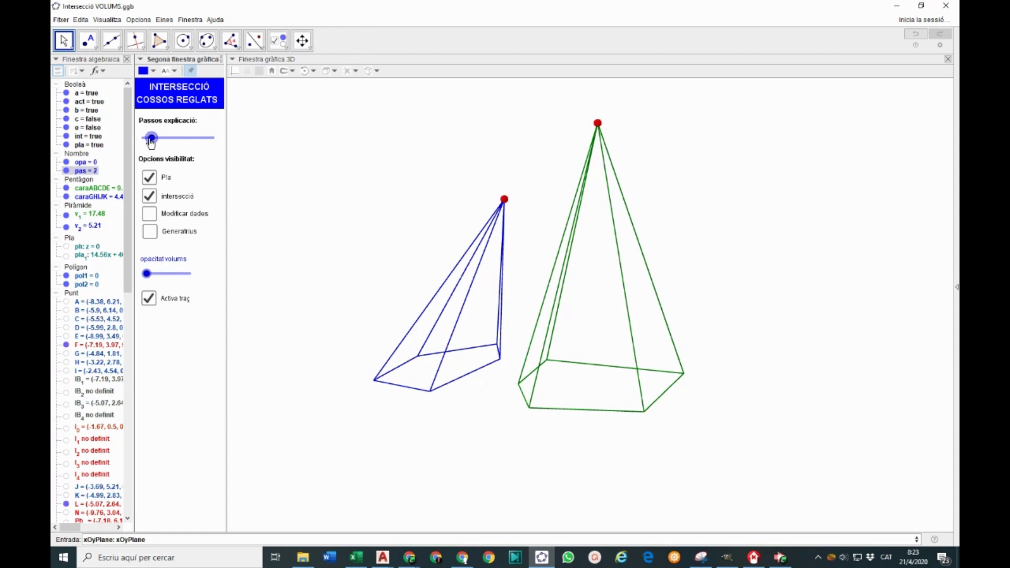
{"action": "left_click_drag", "start_coordinate": [155, 140], "coordinate": [159, 141]}
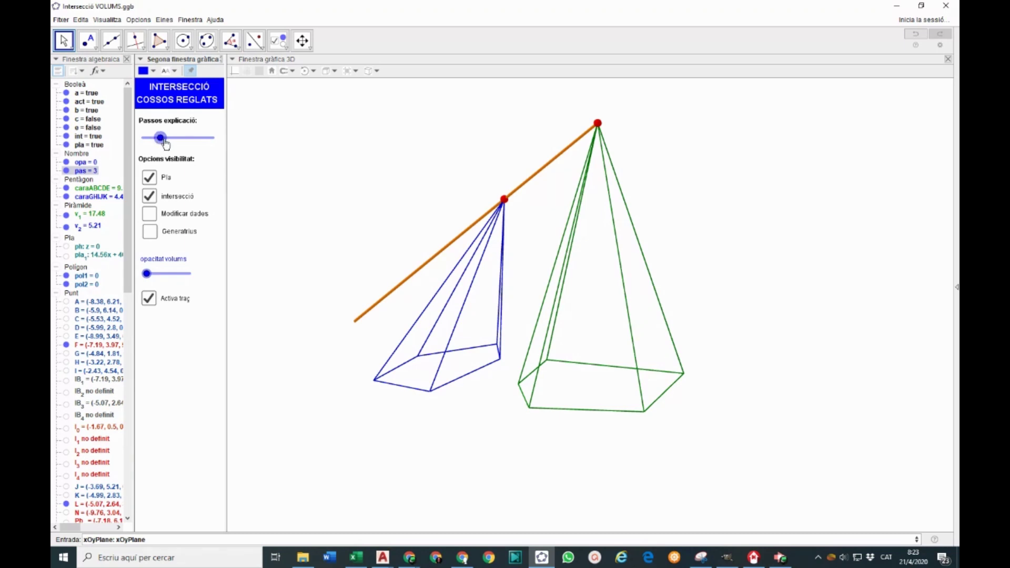
{"action": "left_click_drag", "start_coordinate": [159, 138], "coordinate": [167, 140]}
Show the ground plane in the 3D view and advance the explanation to step 5
{"action": "left_click", "coordinate": [260, 72]}
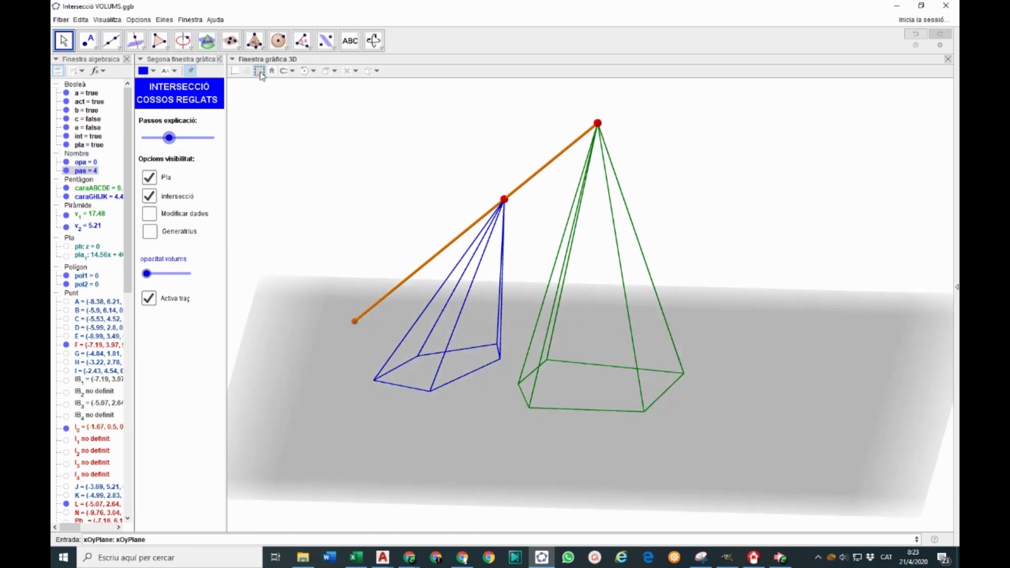
{"action": "left_click", "coordinate": [172, 140]}
{"action": "left_click_drag", "start_coordinate": [173, 140], "coordinate": [178, 138]}
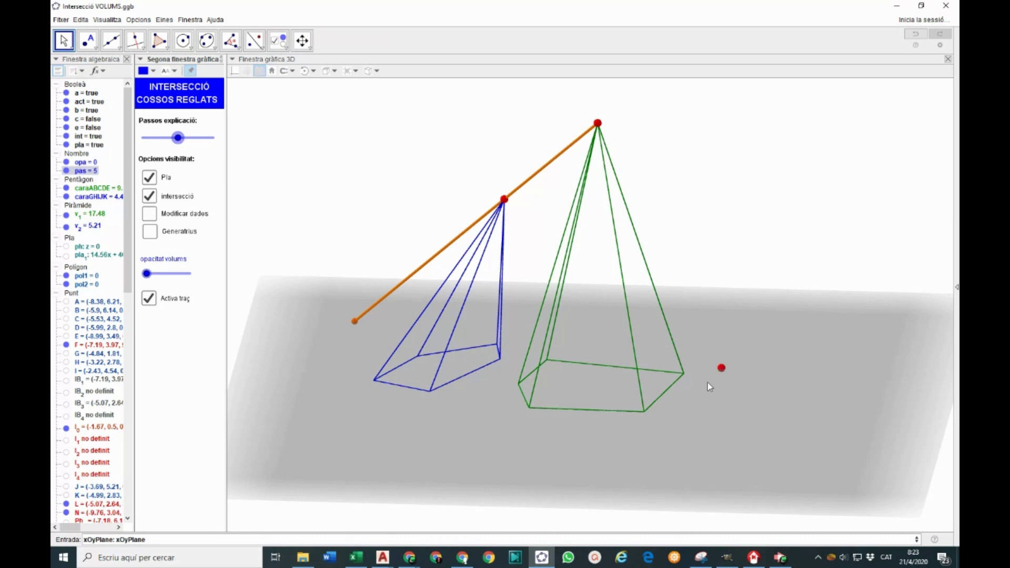
Move red point N farther back on the ground plane and advance the explanation to step 7 to add the auxiliary plane
{"action": "left_click_drag", "start_coordinate": [722, 368], "coordinate": [749, 353]}
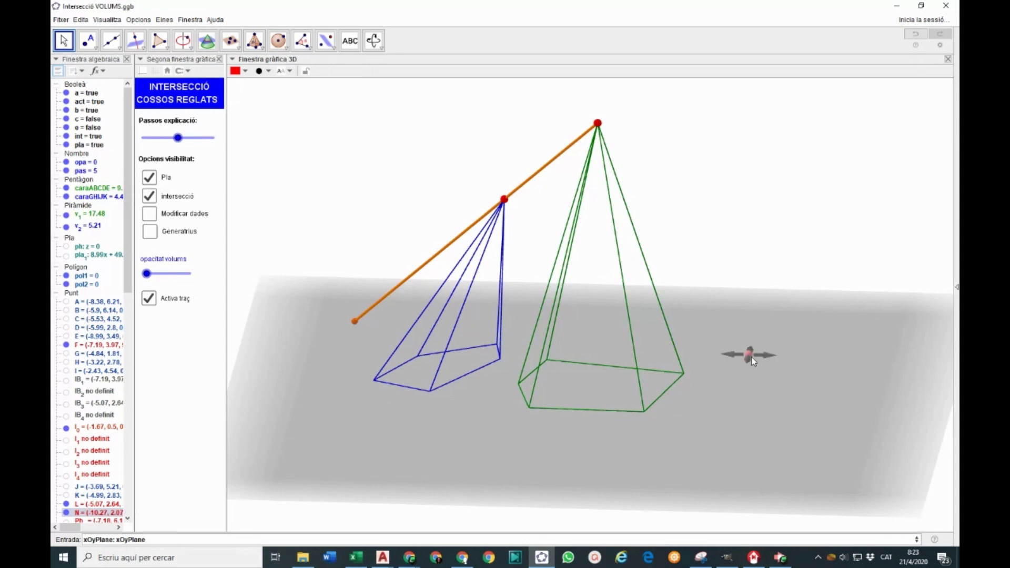
{"action": "left_click_drag", "start_coordinate": [176, 144], "coordinate": [185, 142]}
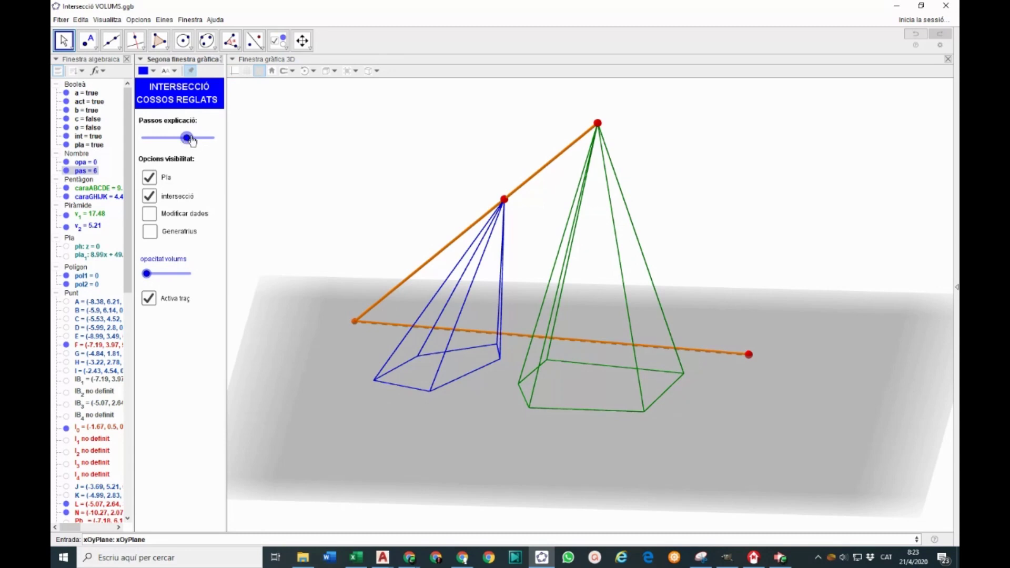
{"action": "left_click_drag", "start_coordinate": [186, 141], "coordinate": [196, 139]}
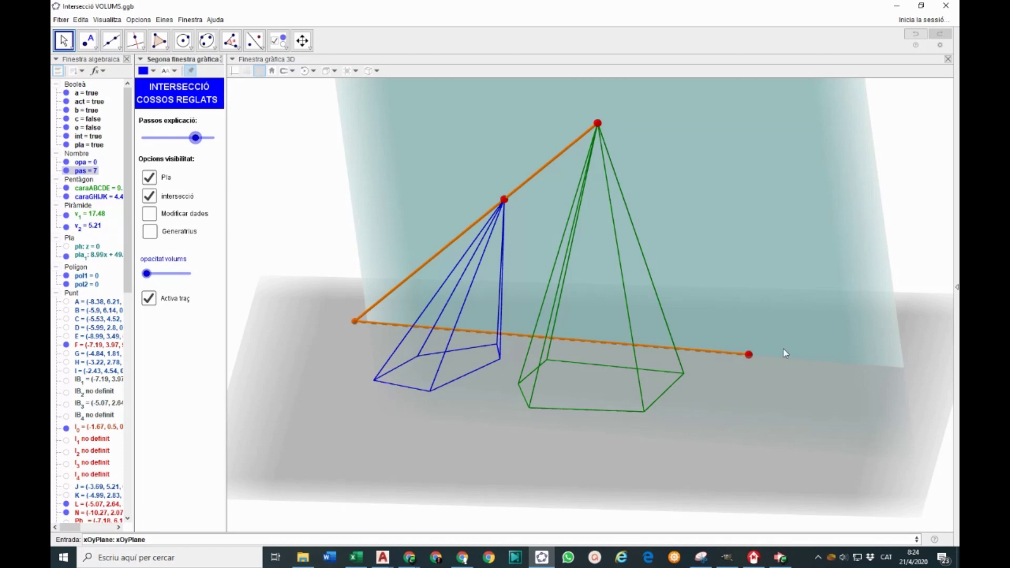
Swing the auxiliary plane through both pyramids by moving point N to about (-8.9, 7.45), and advance the explanation to step 8
{"action": "left_click_drag", "start_coordinate": [749, 354], "coordinate": [639, 441]}
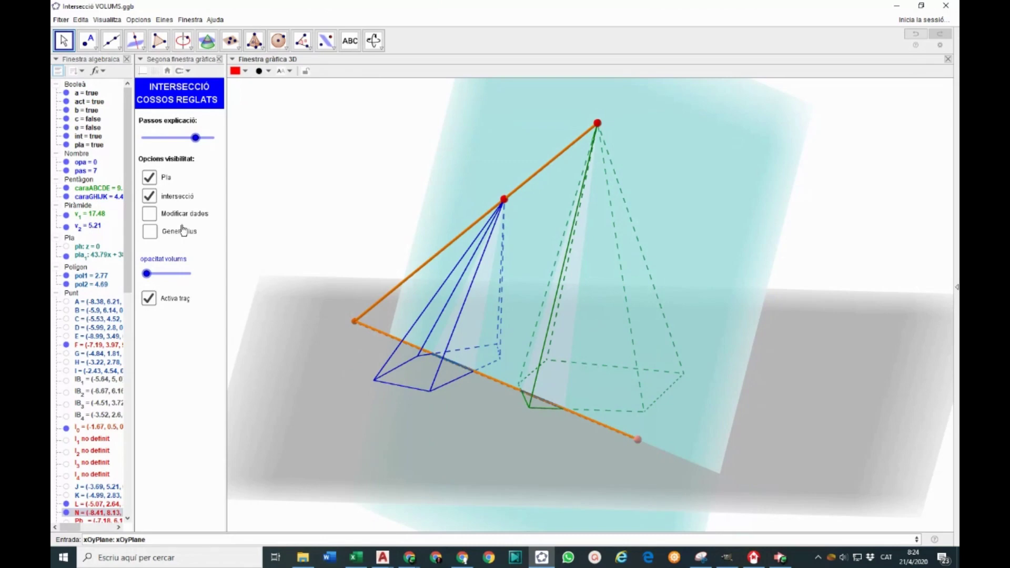
{"action": "left_click_drag", "start_coordinate": [195, 137], "coordinate": [205, 138]}
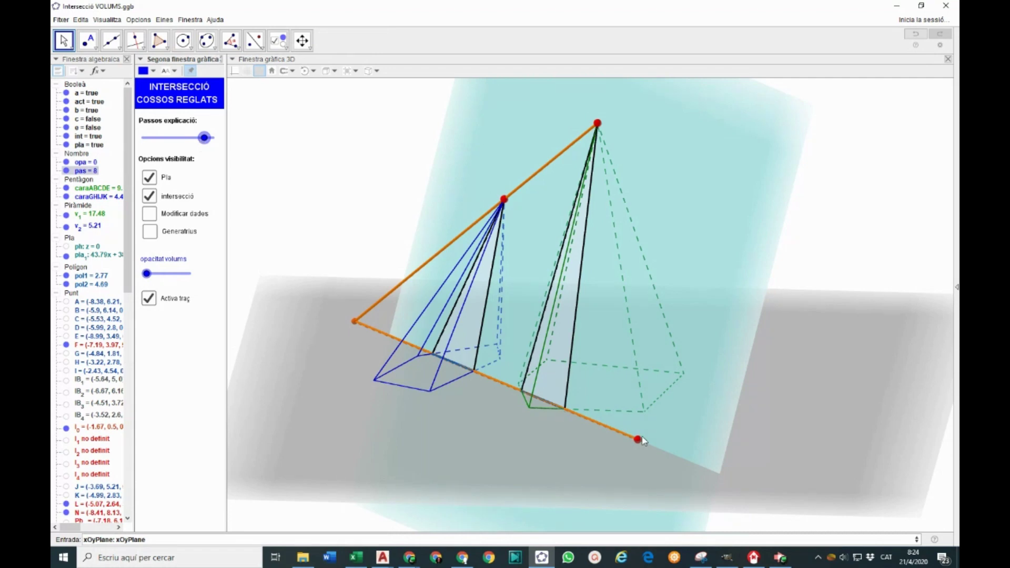
{"action": "left_click_drag", "start_coordinate": [642, 438], "coordinate": [671, 430]}
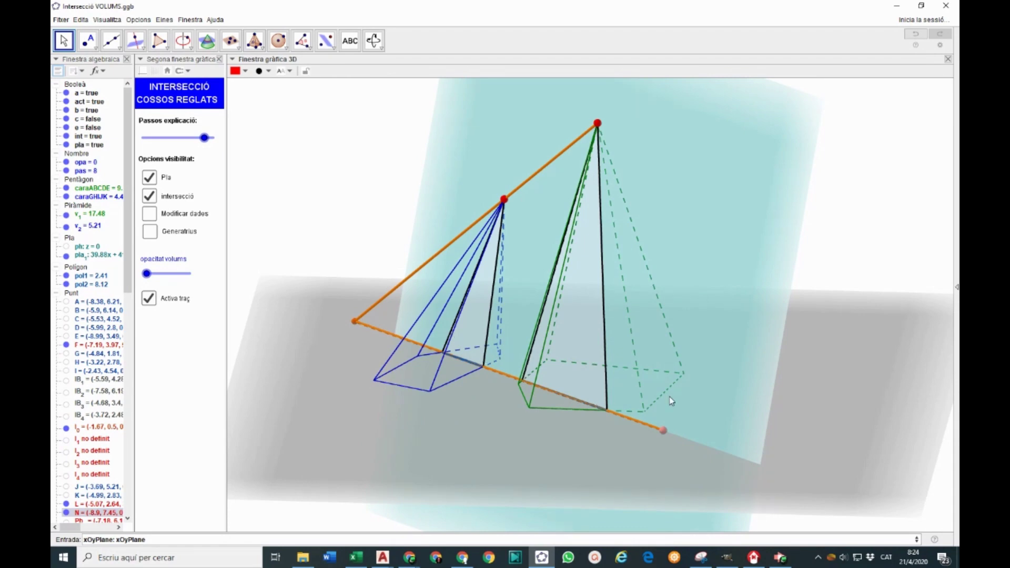
{"action": "key", "text": "Tab"}
{"action": "key", "text": "Right"}
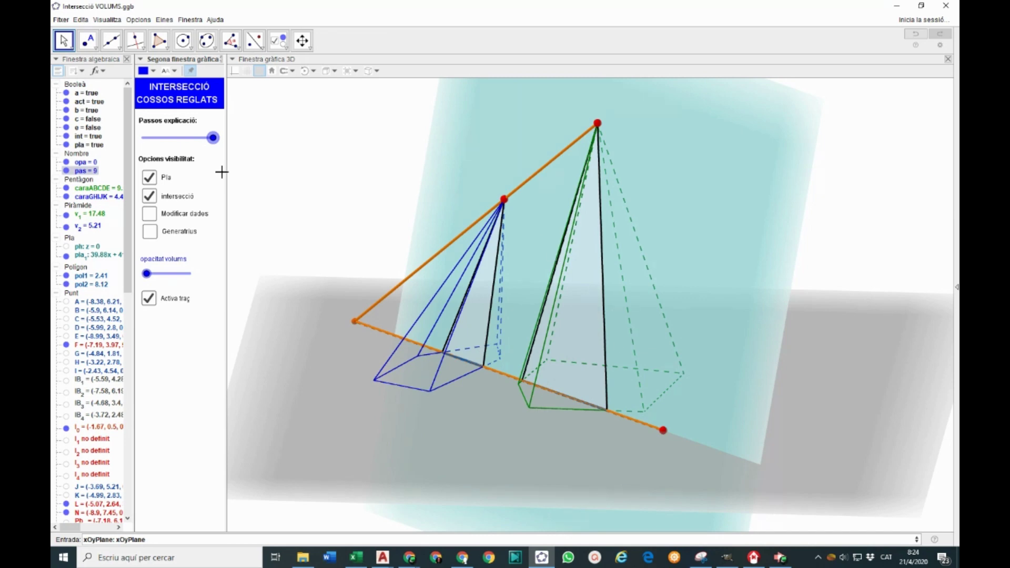
{"action": "key", "text": "Left"}
Enable data modification and reshape the blue pyramid's base by moving vertices J and K toward the green pyramid
{"action": "left_click", "coordinate": [149, 213]}
{"action": "left_click_drag", "start_coordinate": [500, 360], "coordinate": [588, 360]}
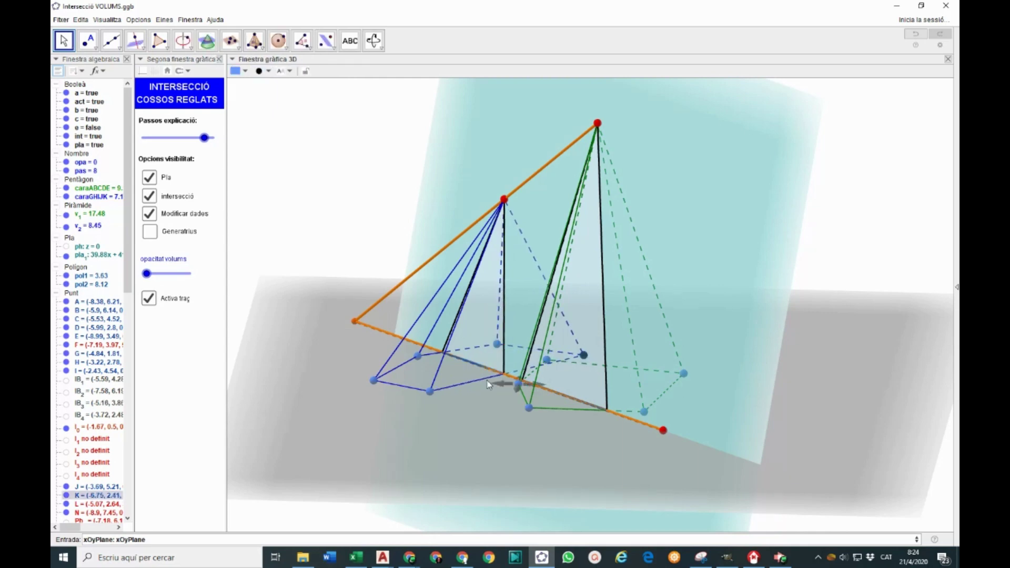
{"action": "left_click_drag", "start_coordinate": [430, 392], "coordinate": [456, 397]}
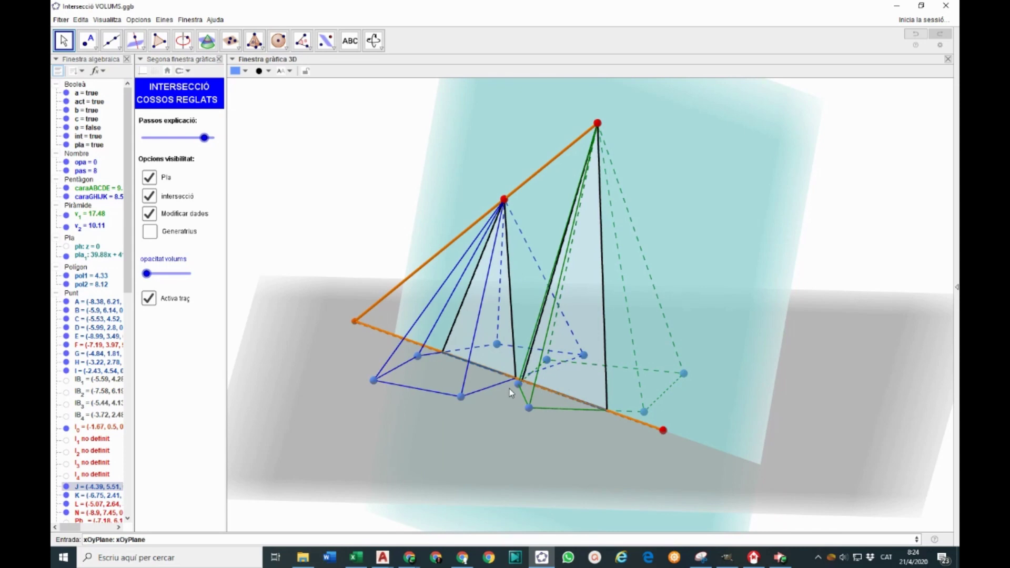
{"action": "left_click_drag", "start_coordinate": [585, 355], "coordinate": [531, 400]}
Move the green base's back vertices C and D inward, and shift blue vertex K so the two pyramids overlap
{"action": "left_click_drag", "start_coordinate": [548, 360], "coordinate": [591, 357]}
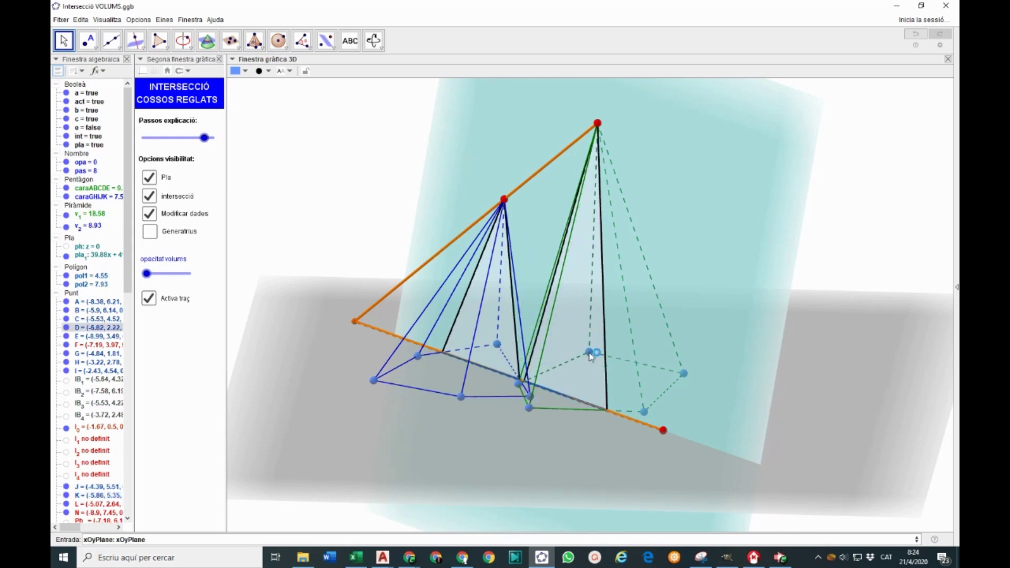
{"action": "left_click_drag", "start_coordinate": [519, 384], "coordinate": [540, 363]}
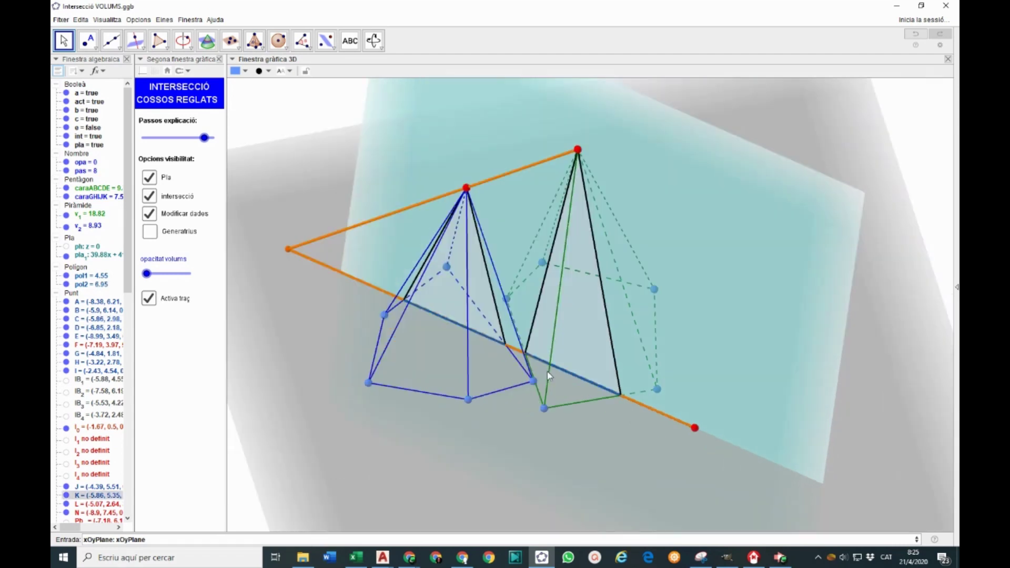
{"action": "left_click_drag", "start_coordinate": [547, 371], "coordinate": [556, 361]}
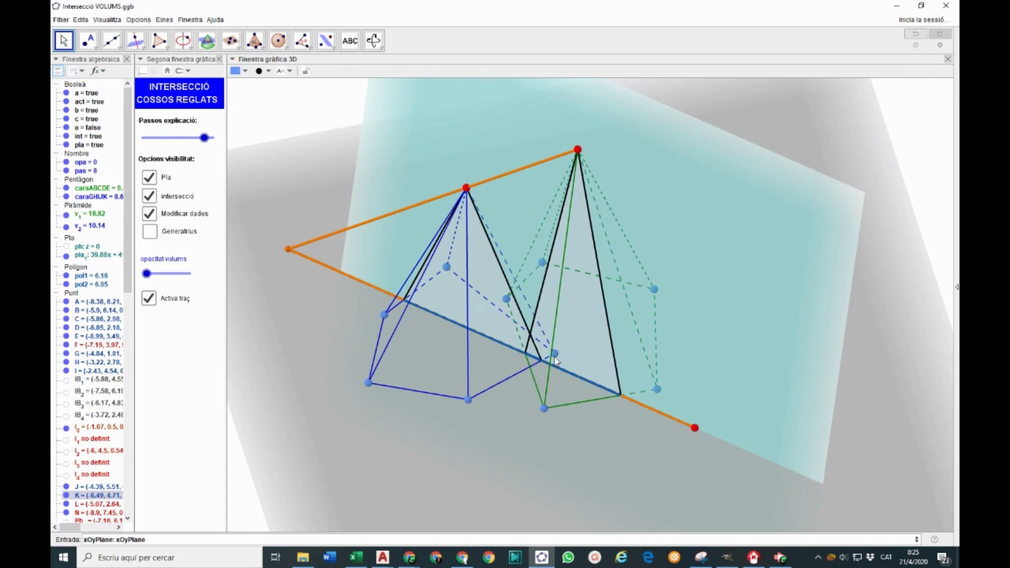
{"action": "right_click_drag", "start_coordinate": [559, 456], "coordinate": [564, 424]}
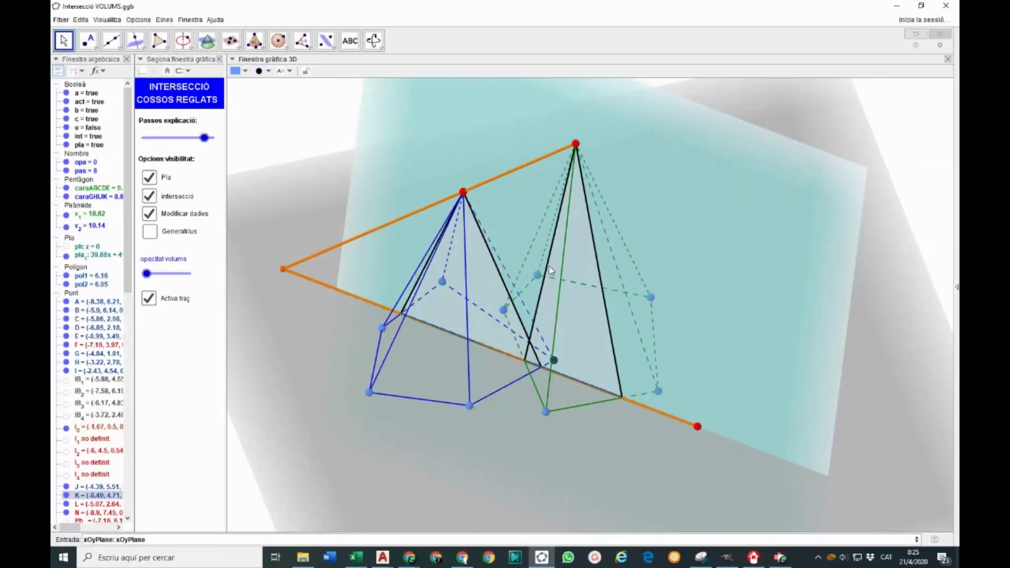
{"action": "left_click", "coordinate": [466, 201]}
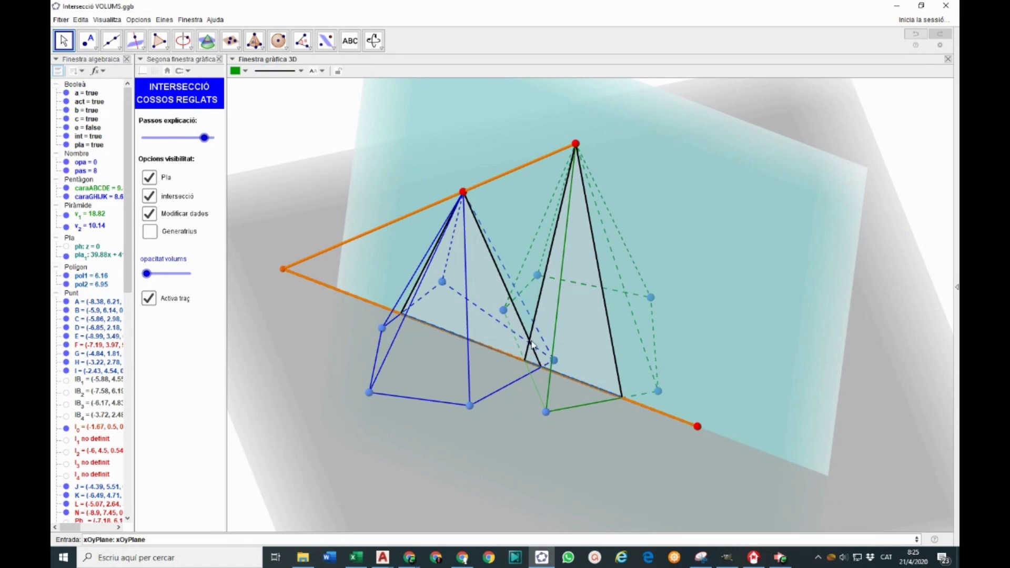
Advance the explanation to step 9 and trace the pyramids' intersection by sweeping the auxiliary plane's point N to about (-12.34, 7.99)
{"action": "left_click_drag", "start_coordinate": [205, 139], "coordinate": [213, 139]}
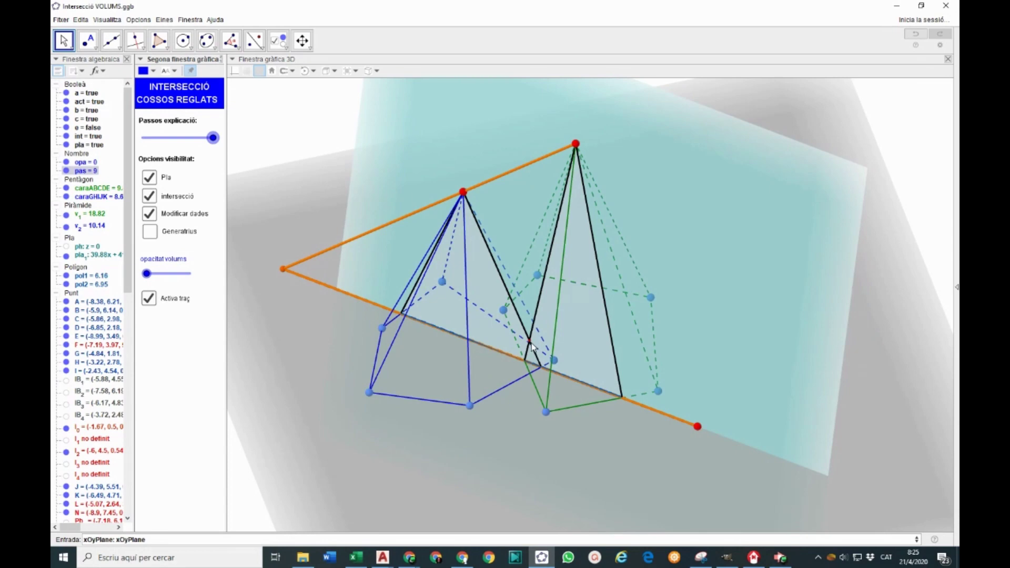
{"action": "left_click_drag", "start_coordinate": [698, 426], "coordinate": [670, 437]}
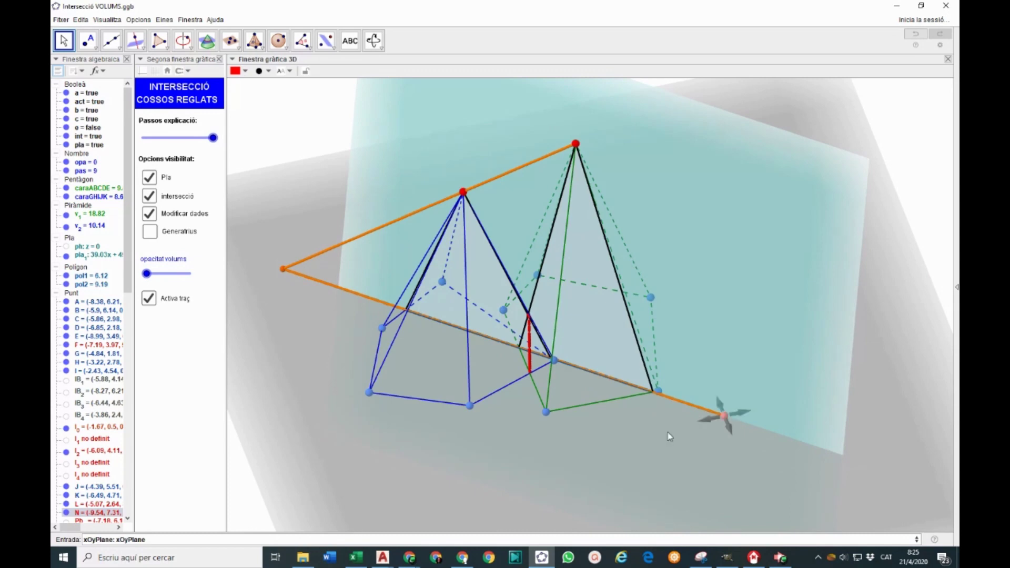
{"action": "left_click_drag", "start_coordinate": [670, 437], "coordinate": [859, 412]}
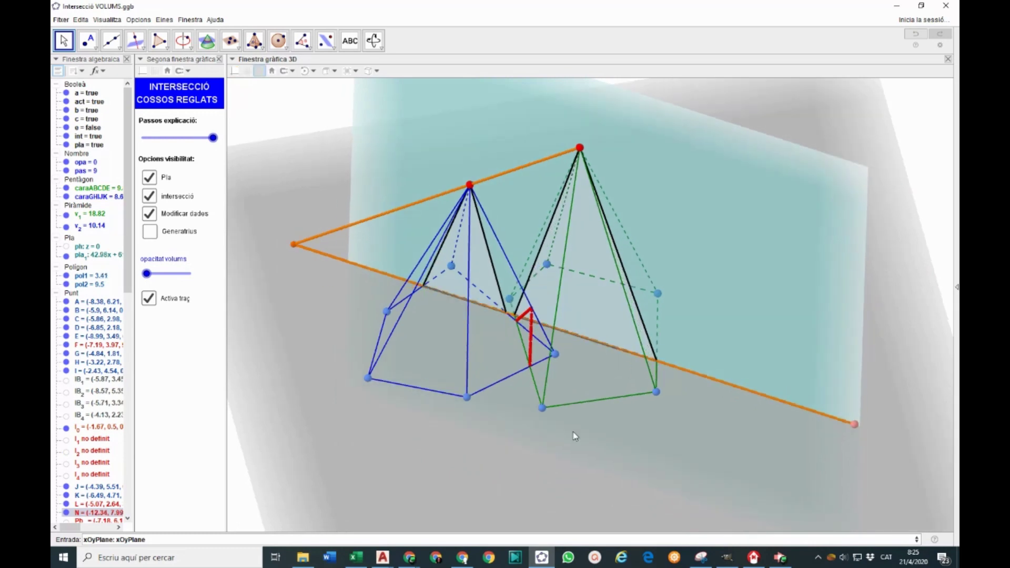
{"action": "right_click_drag", "start_coordinate": [574, 436], "coordinate": [573, 414]}
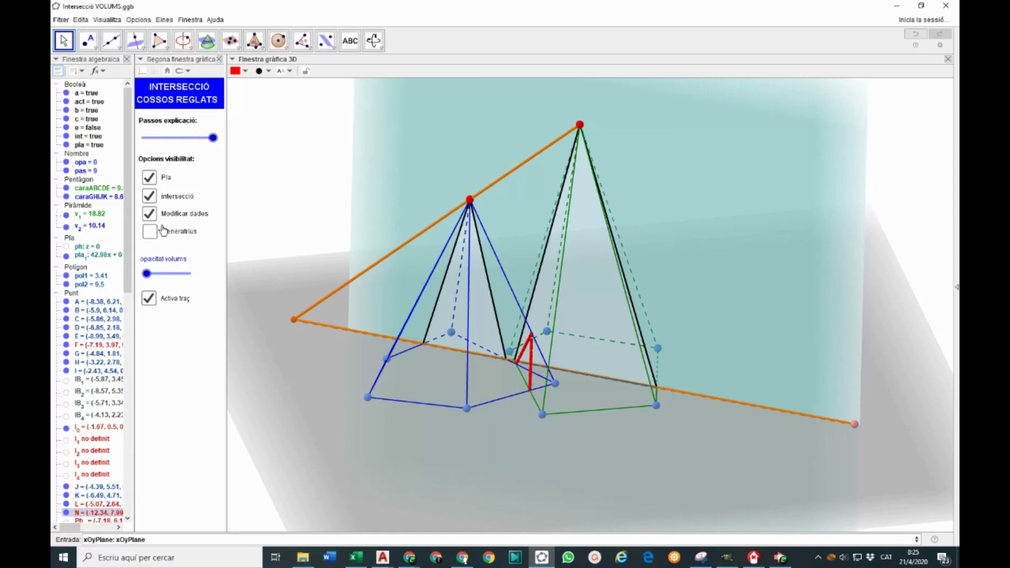
Set the volumes' opacity to 0.63, examine the traced intersection from several angles, and reduce the opacity to 0.29
{"action": "left_click_drag", "start_coordinate": [147, 274], "coordinate": [175, 277]}
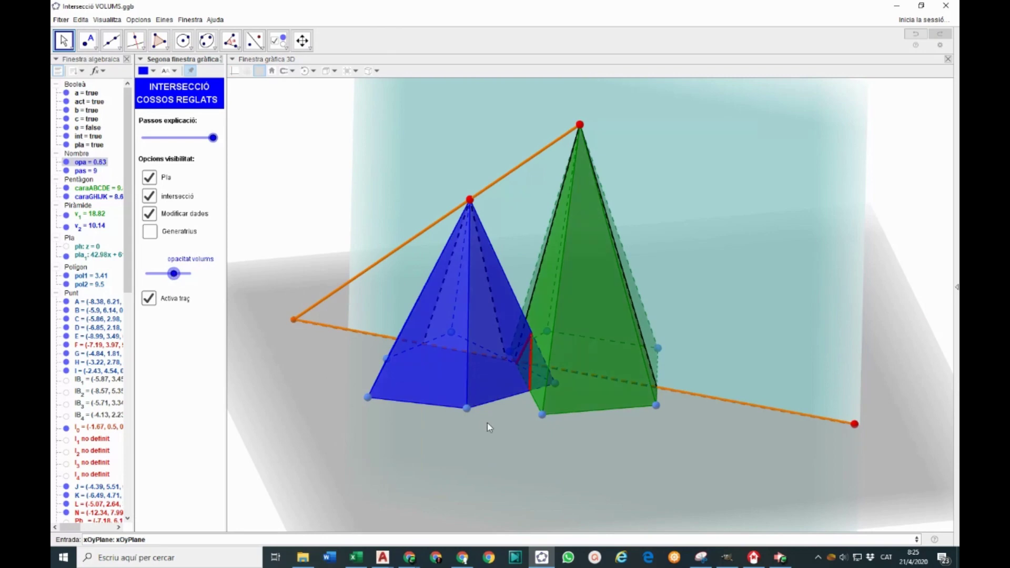
{"action": "left_click_drag", "start_coordinate": [487, 424], "coordinate": [497, 444]}
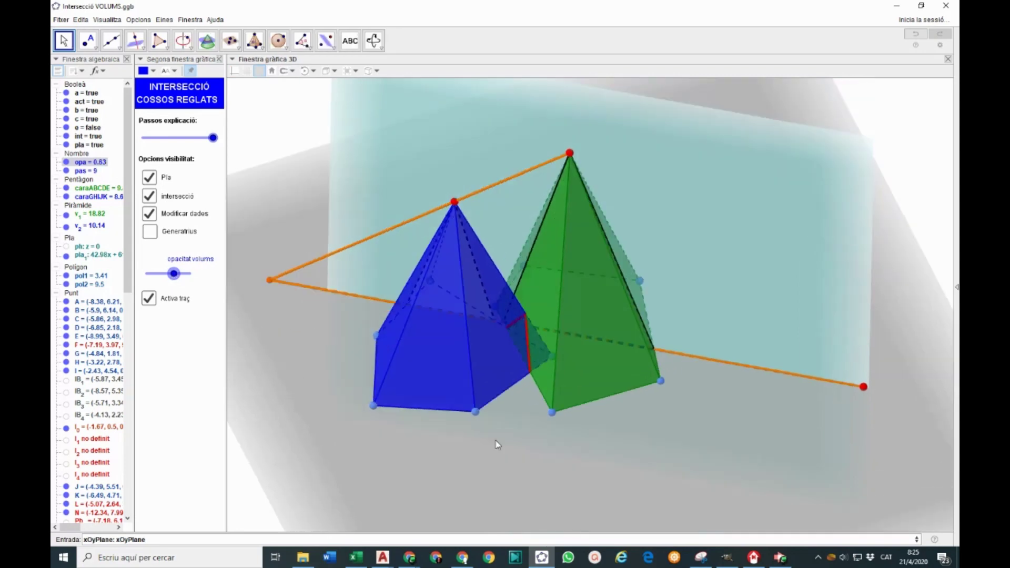
{"action": "left_click_drag", "start_coordinate": [498, 445], "coordinate": [525, 397]}
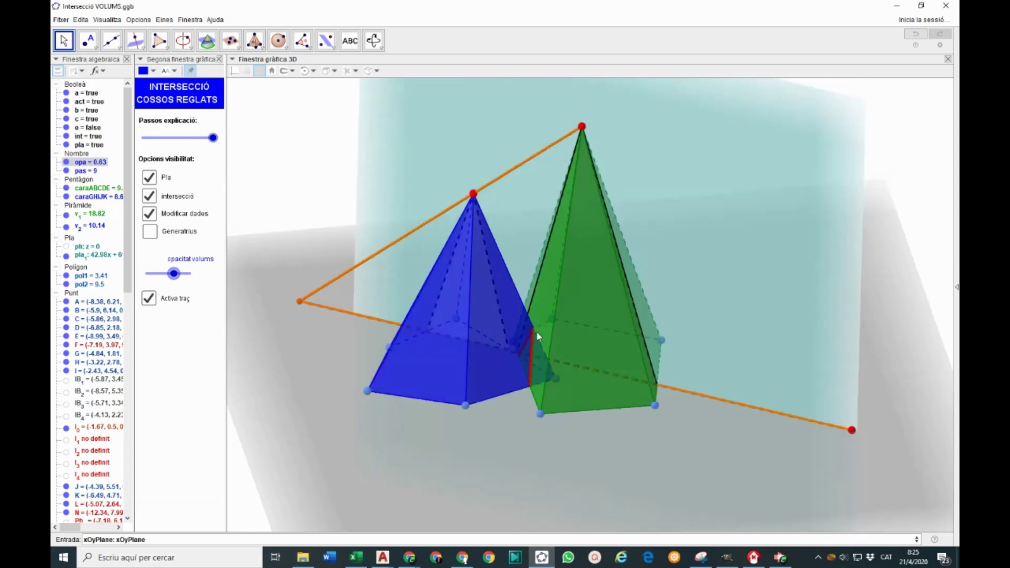
{"action": "left_click_drag", "start_coordinate": [540, 383], "coordinate": [505, 445]}
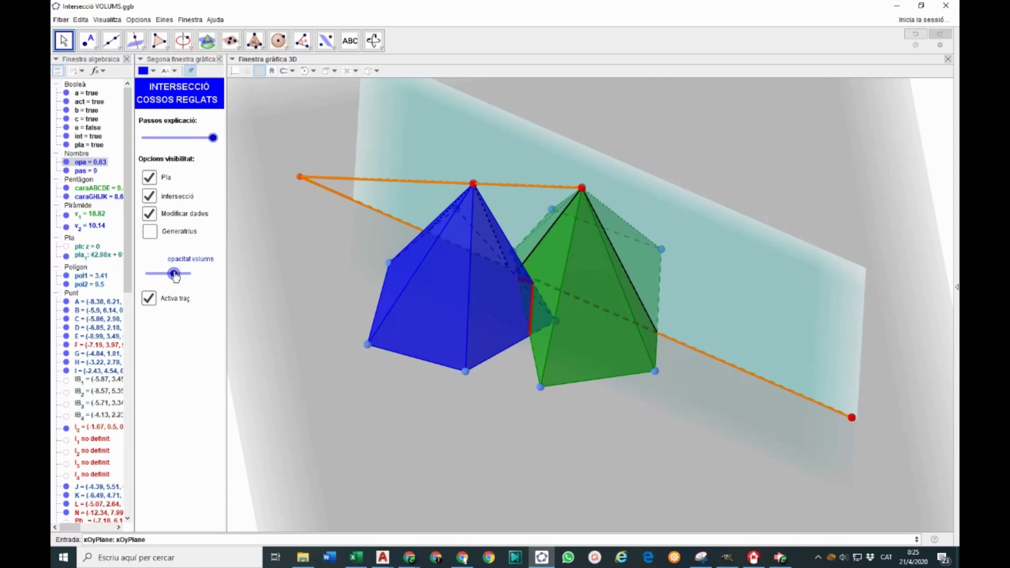
{"action": "left_click_drag", "start_coordinate": [175, 277], "coordinate": [159, 274]}
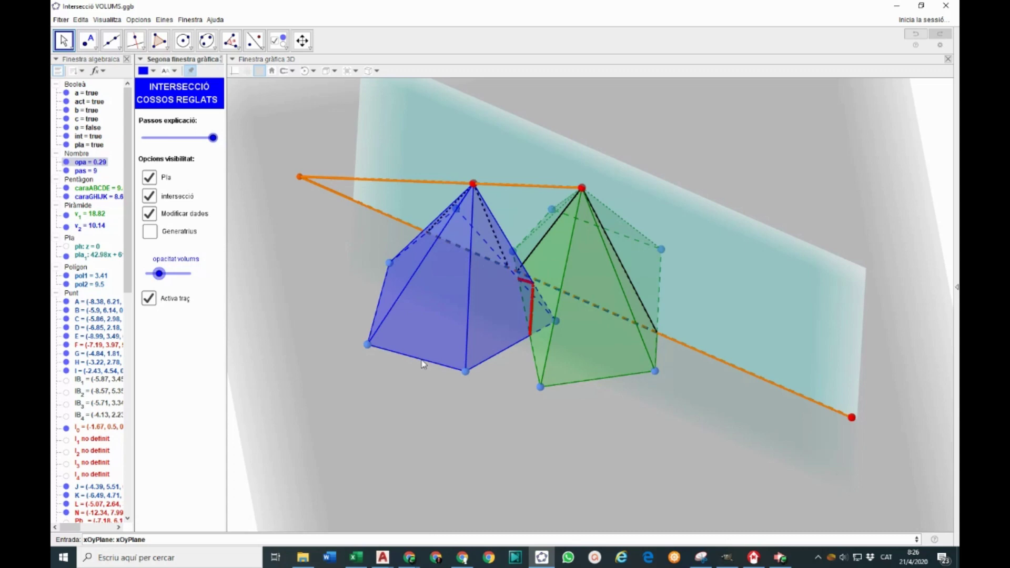
{"action": "left_click_drag", "start_coordinate": [424, 364], "coordinate": [529, 363]}
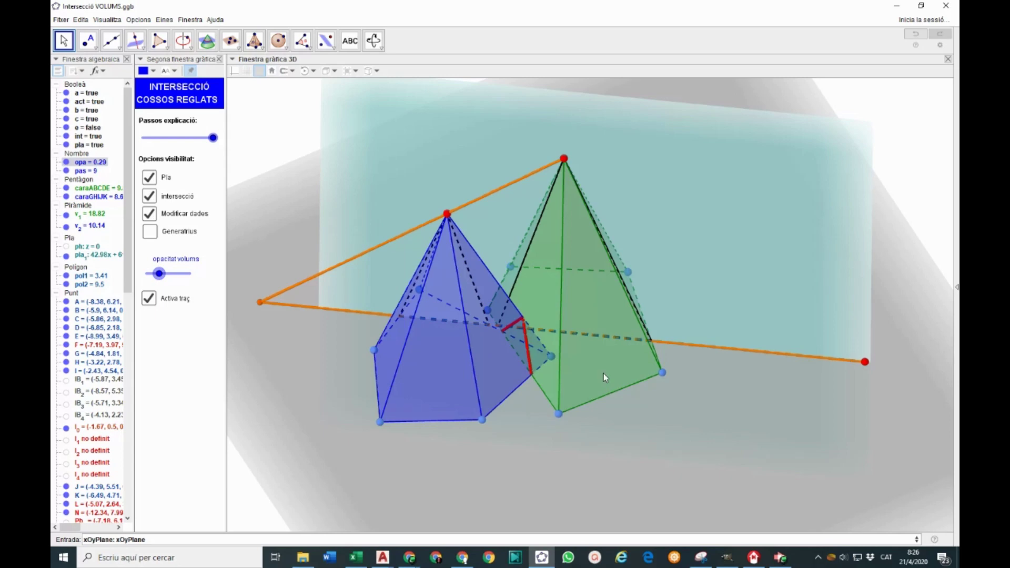
Sweep the auxiliary plane's point N across the pyramids to about (-9.54, 7.37)
{"action": "left_click_drag", "start_coordinate": [865, 362], "coordinate": [746, 343]}
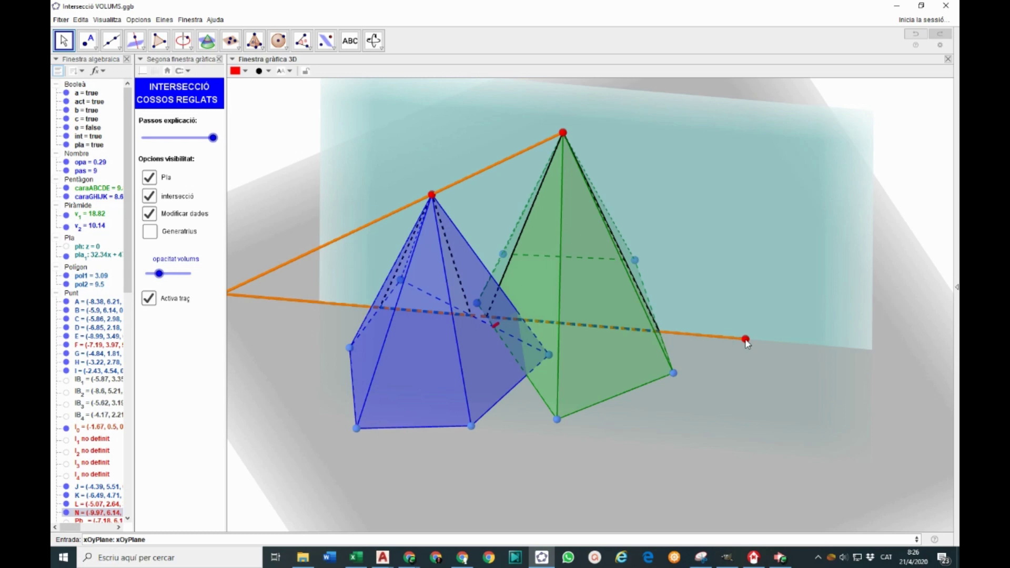
{"action": "left_click_drag", "start_coordinate": [746, 342], "coordinate": [756, 394]}
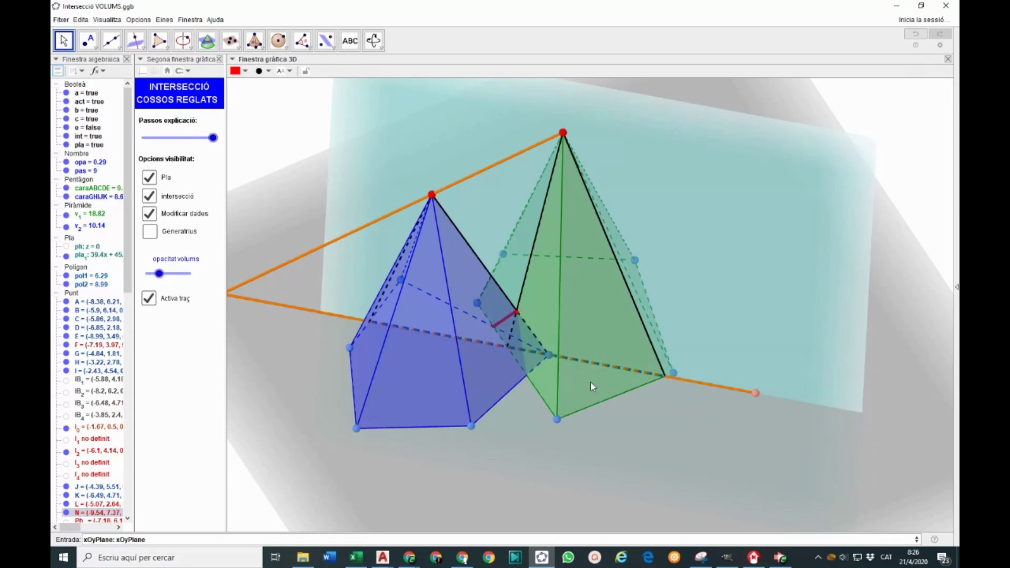
{"action": "left_click_drag", "start_coordinate": [521, 417], "coordinate": [526, 424]}
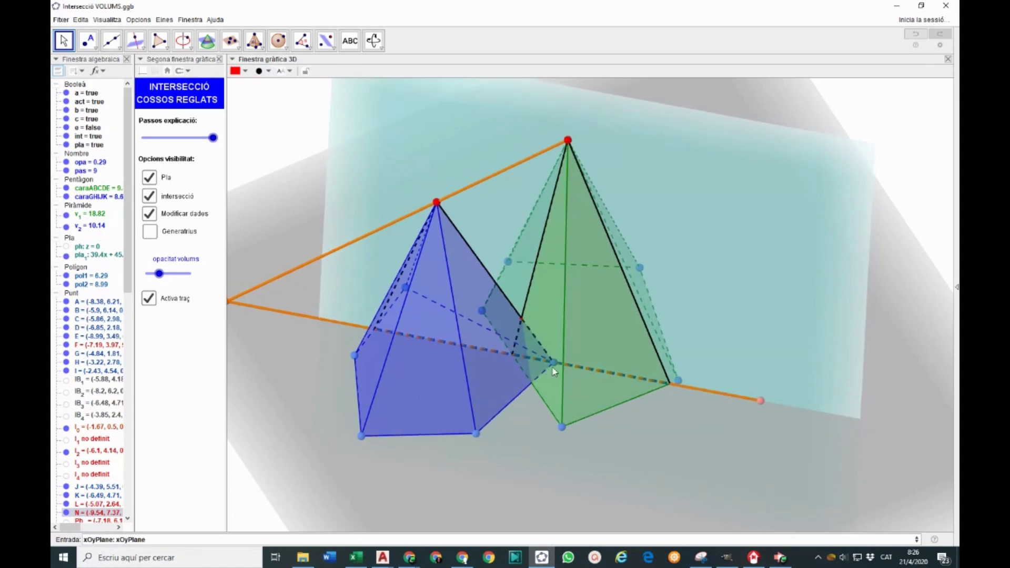
Move blue base vertices K and J to about (-6.88, 4.68) and (-5.59, 7.07), and green vertex B to about (-5.41, 5.96)
{"action": "left_click_drag", "start_coordinate": [553, 365], "coordinate": [571, 354]}
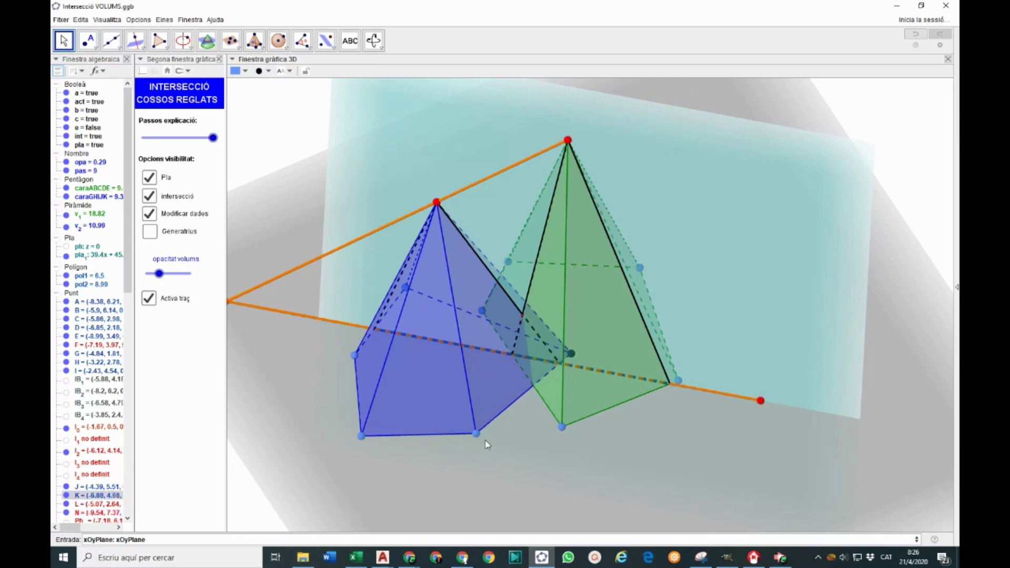
{"action": "left_click_drag", "start_coordinate": [562, 427], "coordinate": [570, 469]}
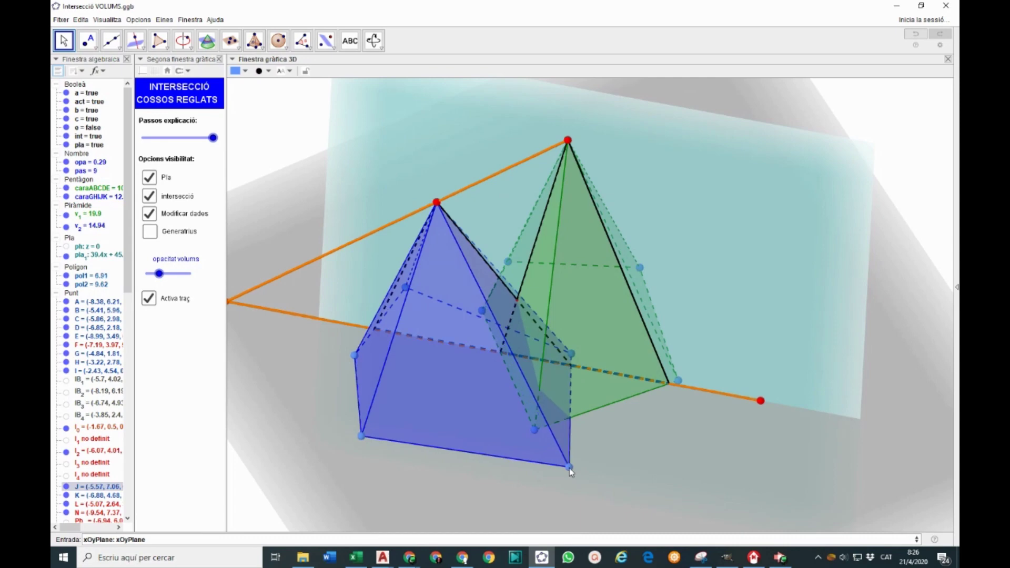
{"action": "left_click_drag", "start_coordinate": [570, 469], "coordinate": [571, 468]}
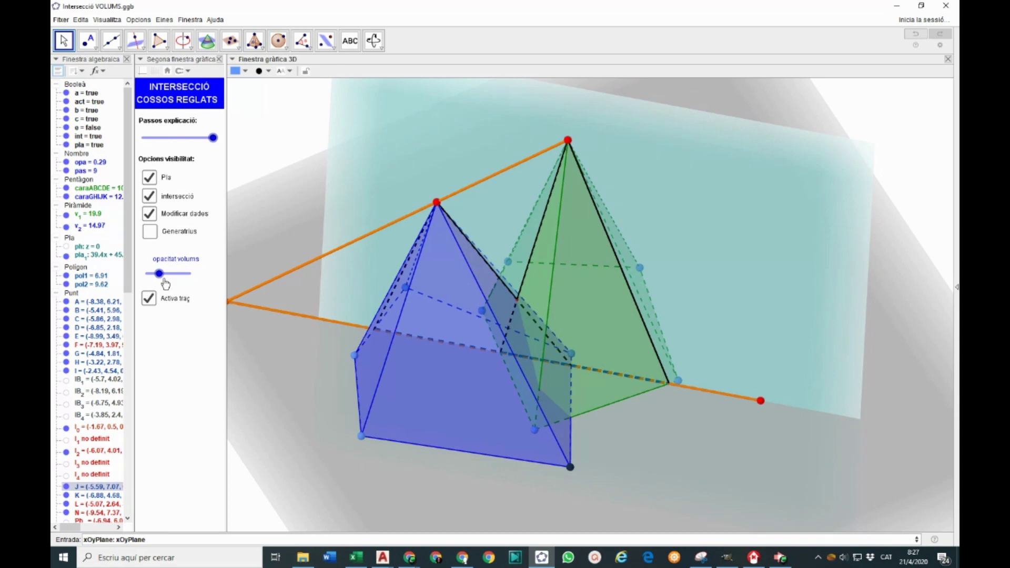
Set the volumes' opacity to 1 to view them as solids, and reduce it to 0 to leave only the edges
{"action": "left_click_drag", "start_coordinate": [159, 274], "coordinate": [179, 274]}
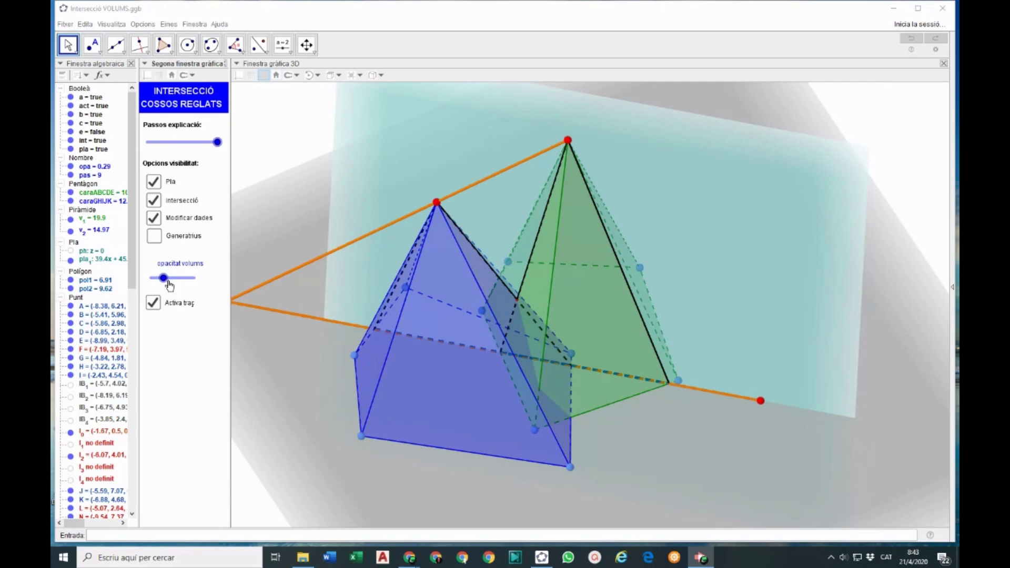
{"action": "left_click_drag", "start_coordinate": [169, 284], "coordinate": [199, 287]}
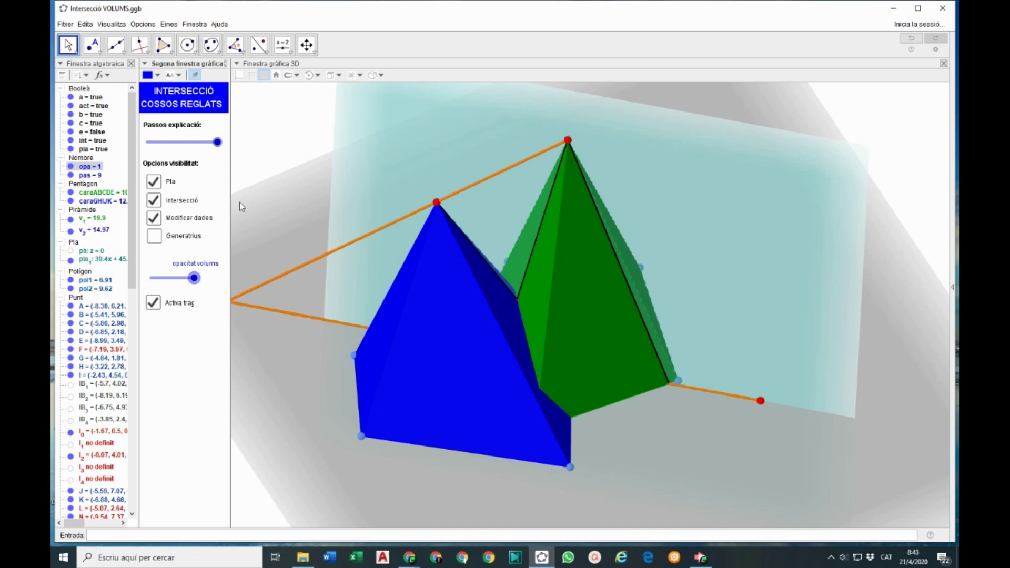
{"action": "left_click_drag", "start_coordinate": [194, 278], "coordinate": [152, 278]}
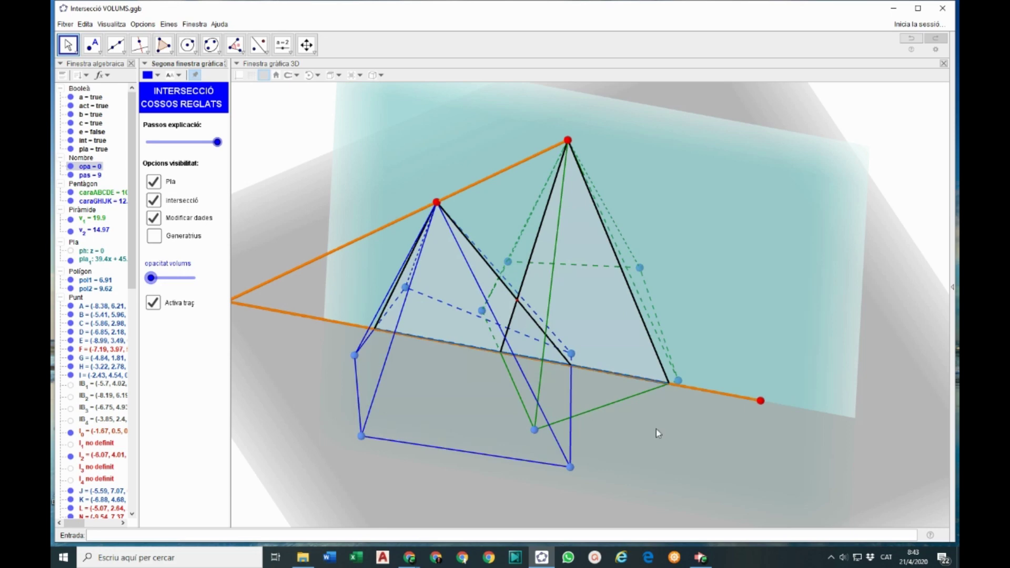
Turn off the trace and move point N so the auxiliary plane passes through blue base vertex K
{"action": "left_click", "coordinate": [155, 306]}
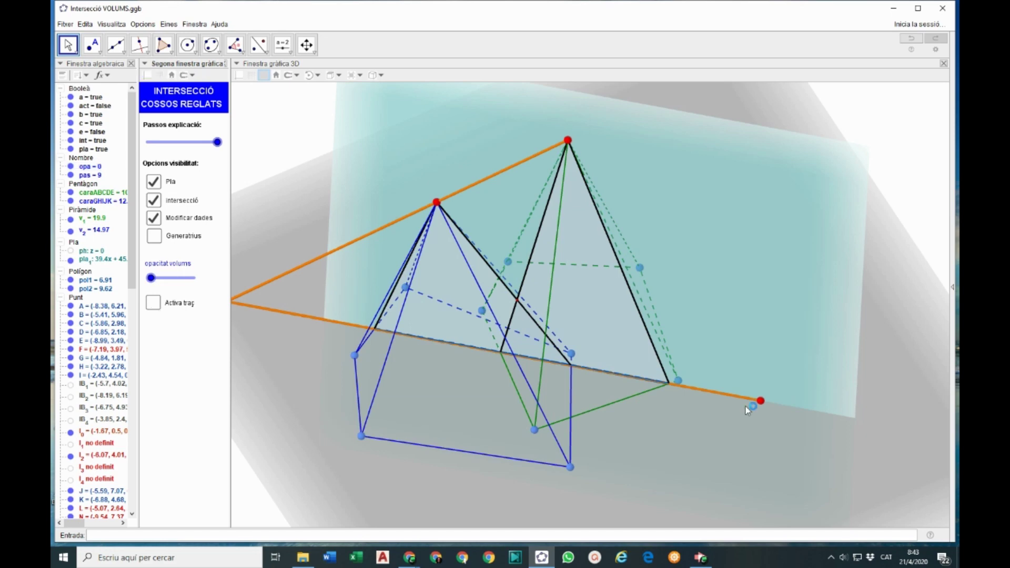
{"action": "left_click_drag", "start_coordinate": [748, 410], "coordinate": [787, 391]}
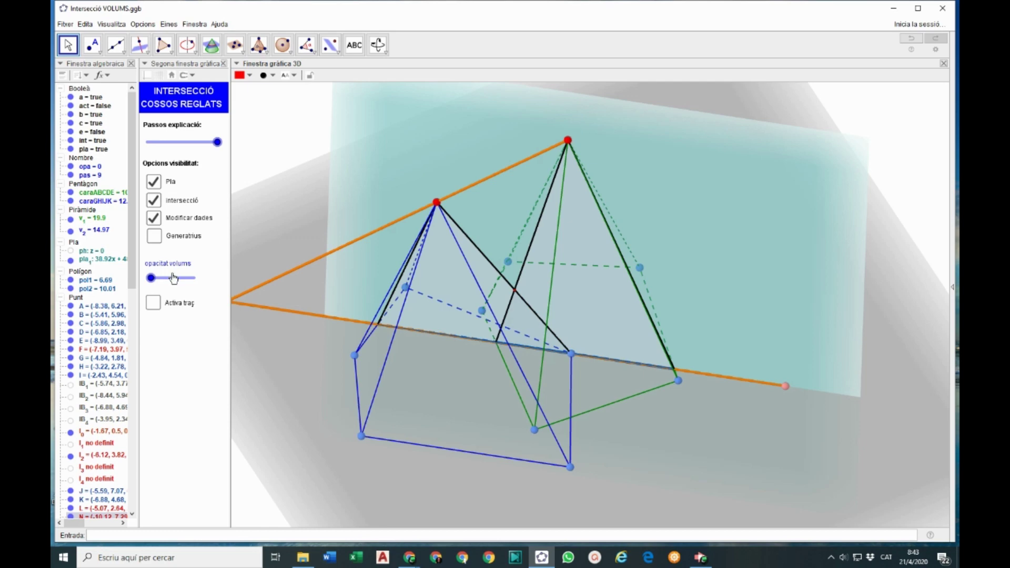
{"action": "left_click", "coordinate": [153, 303]}
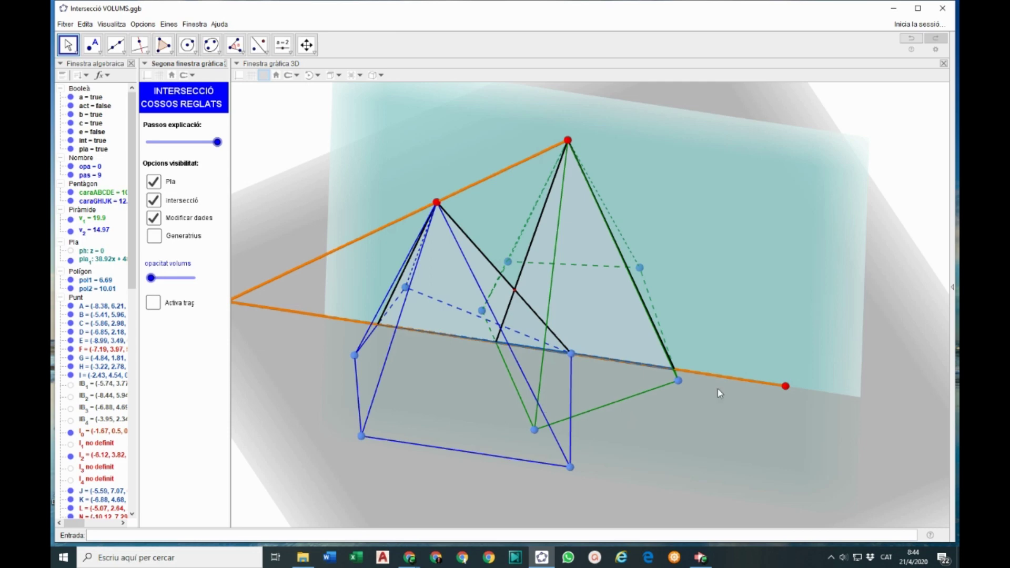
Move the auxiliary plane to green base vertex B, and shift point N back to about (-8.48, 9.51)
{"action": "left_click_drag", "start_coordinate": [785, 386], "coordinate": [759, 527]}
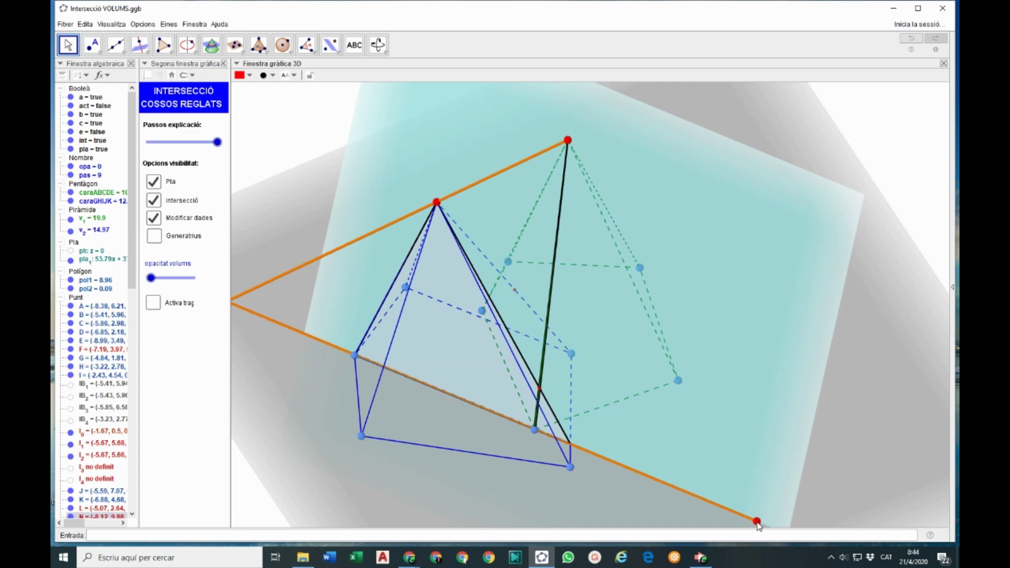
{"action": "left_click", "coordinate": [154, 304]}
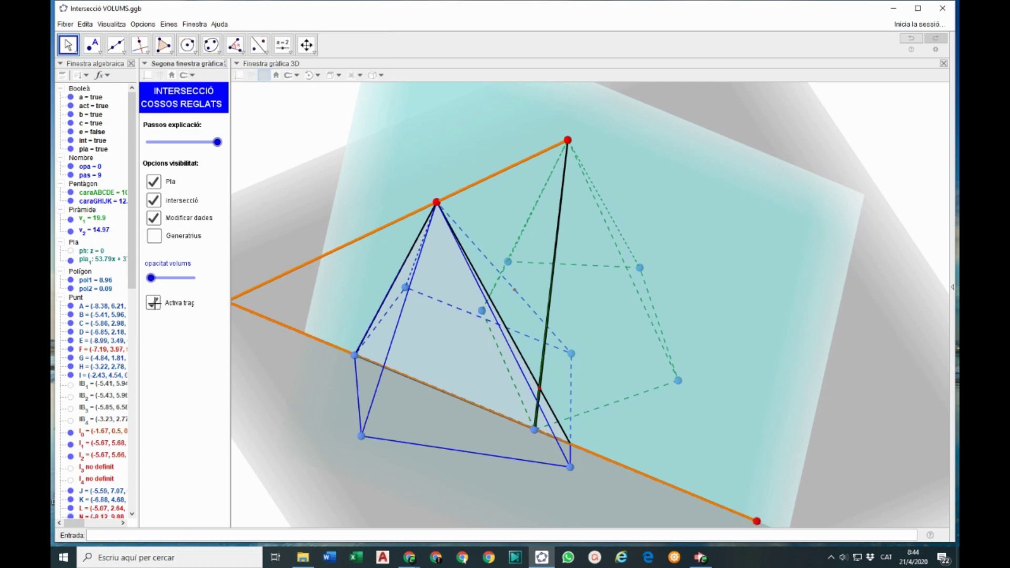
{"action": "left_click", "coordinate": [153, 302]}
{"action": "left_click_drag", "start_coordinate": [758, 522], "coordinate": [765, 500]}
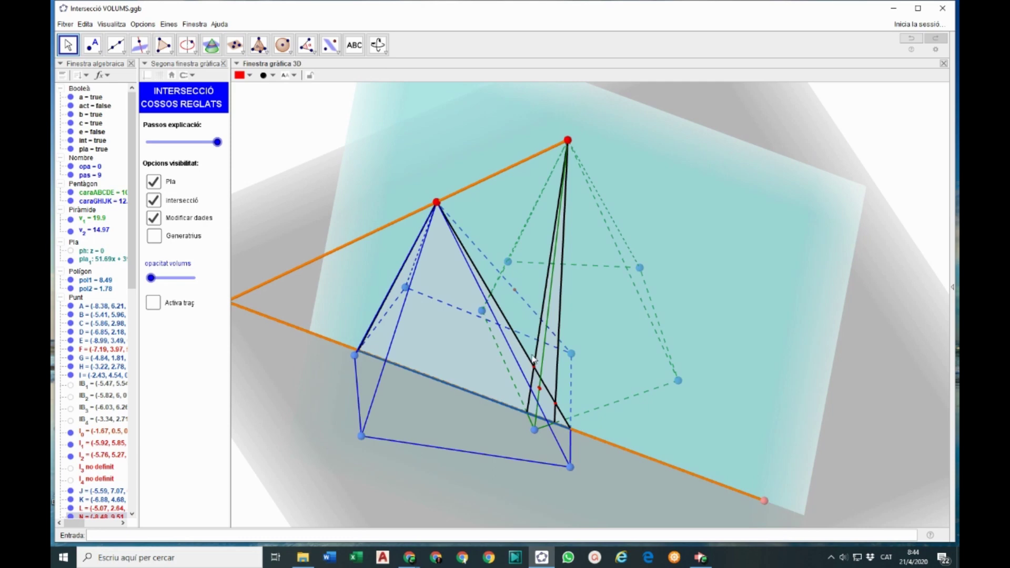
Turn on the trace and draw the intersection line by sweeping point N to about (-11.64, 6.6)
{"action": "left_click", "coordinate": [174, 306]}
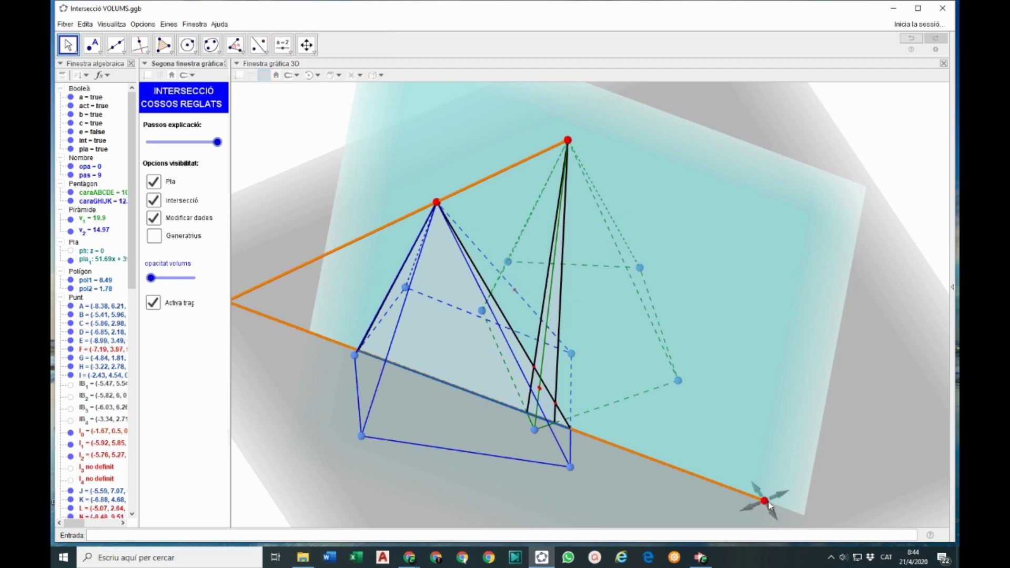
{"action": "mouse_move", "coordinate": [768, 501]}
{"action": "left_mouse_down"}
{"action": "mouse_move", "coordinate": [776, 486]}
{"action": "mouse_move", "coordinate": [743, 521]}
{"action": "mouse_move", "coordinate": [819, 377]}
{"action": "left_mouse_up"}
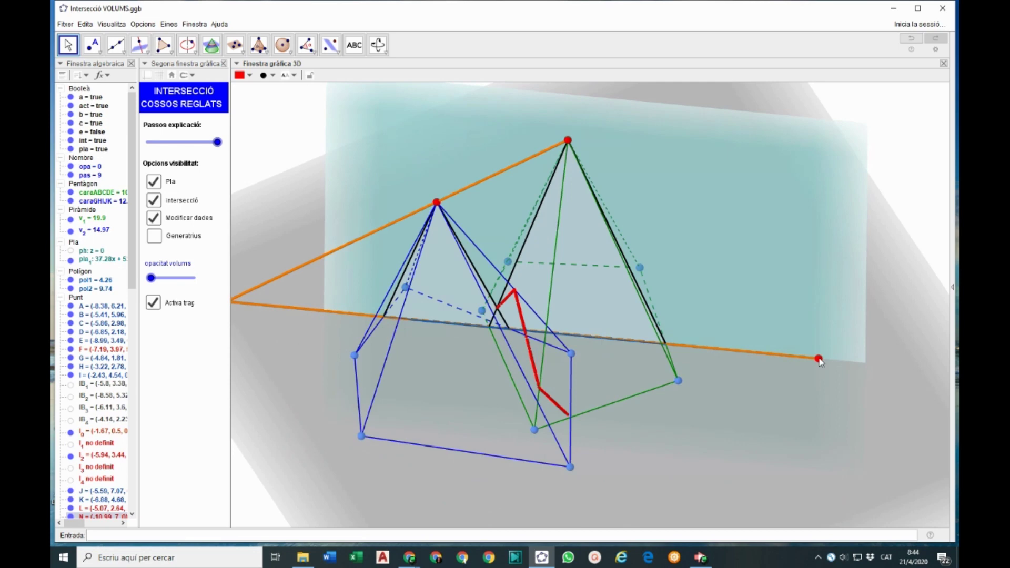
{"action": "left_click_drag", "start_coordinate": [819, 360], "coordinate": [840, 335]}
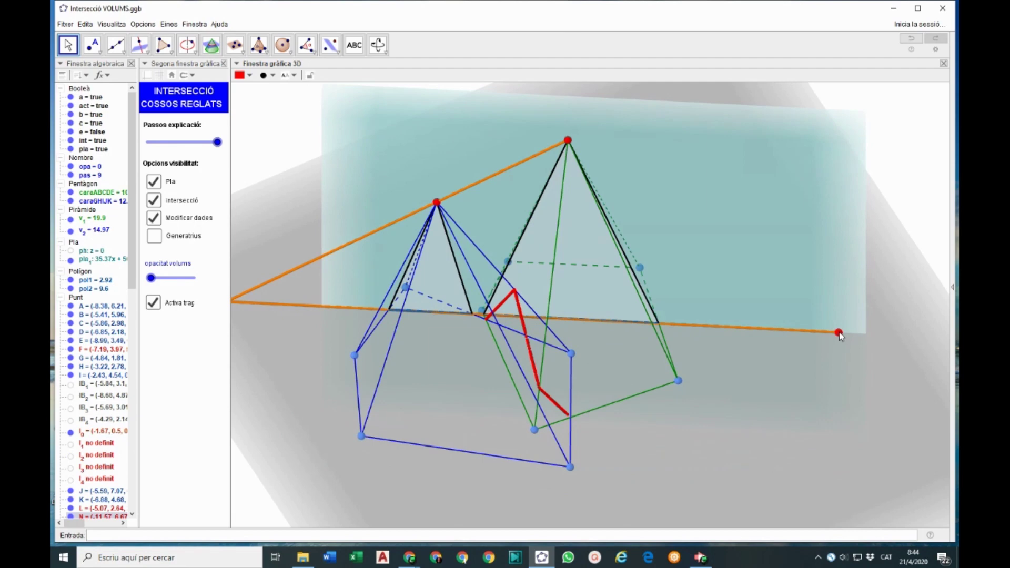
{"action": "left_click_drag", "start_coordinate": [839, 332], "coordinate": [839, 331]}
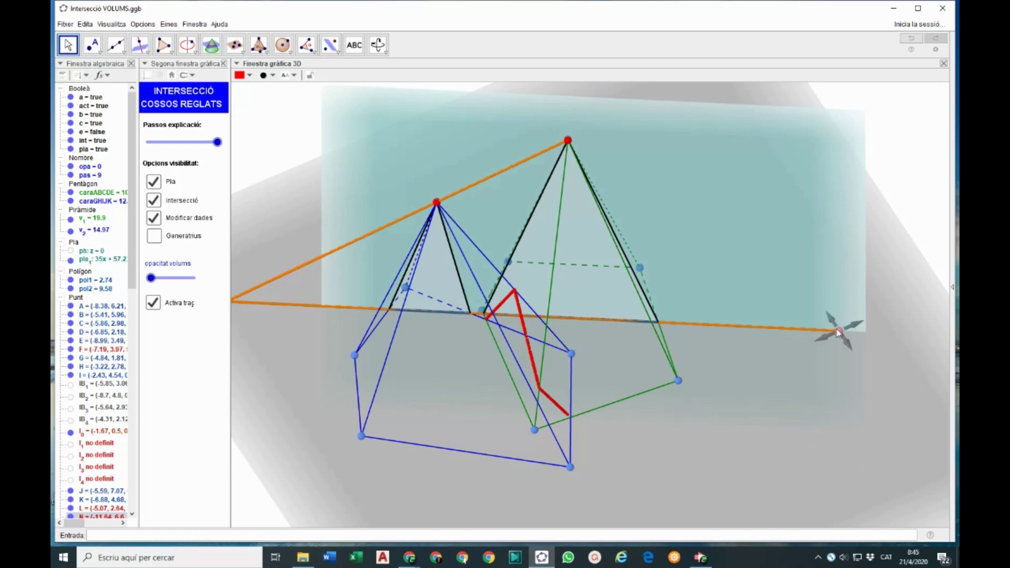
Set the volumes' opacity to 1 and move point N to about (-12.37, 5.34) to examine the traced intersection from above
{"action": "left_click_drag", "start_coordinate": [839, 331], "coordinate": [833, 410]}
{"action": "left_click_drag", "start_coordinate": [151, 279], "coordinate": [194, 278]}
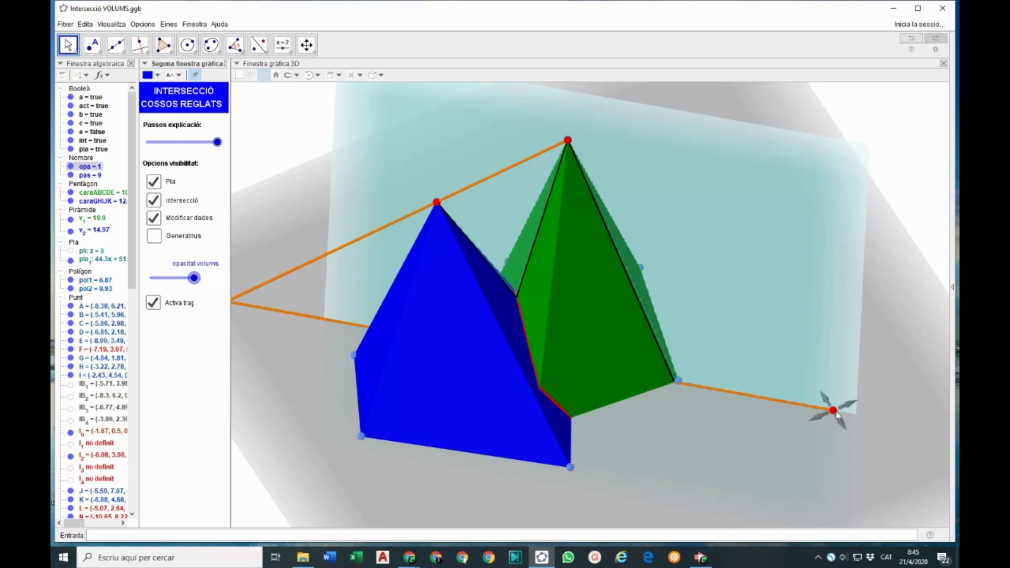
{"action": "left_click_drag", "start_coordinate": [837, 414], "coordinate": [844, 272]}
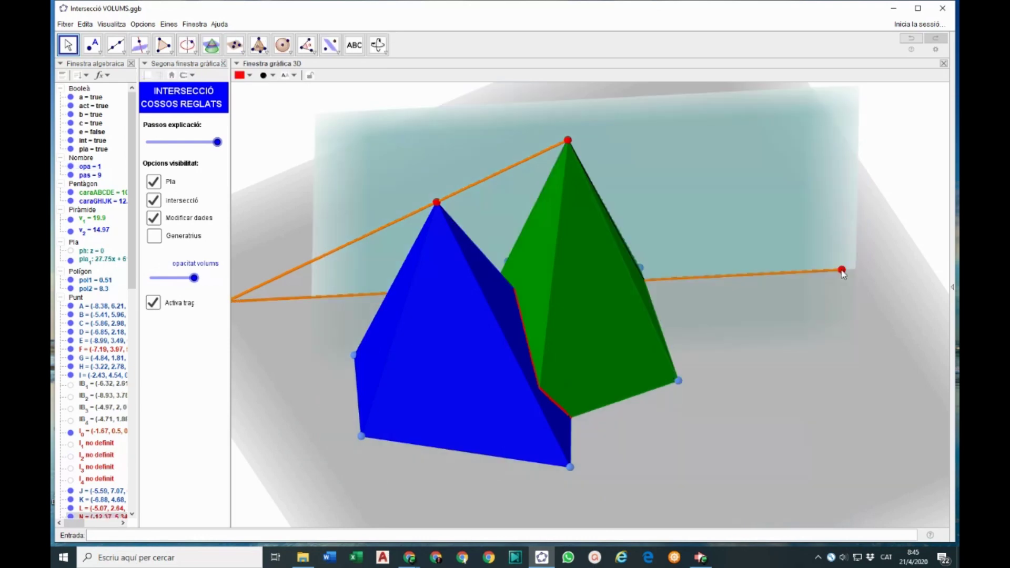
{"action": "right_click_drag", "start_coordinate": [560, 441], "coordinate": [567, 465]}
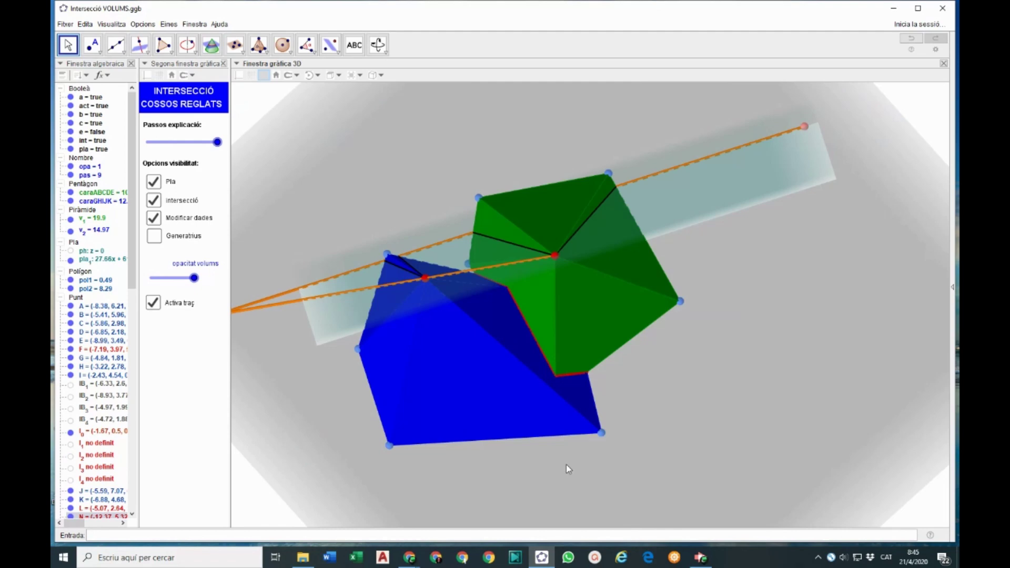
{"action": "left_click", "coordinate": [523, 367]}
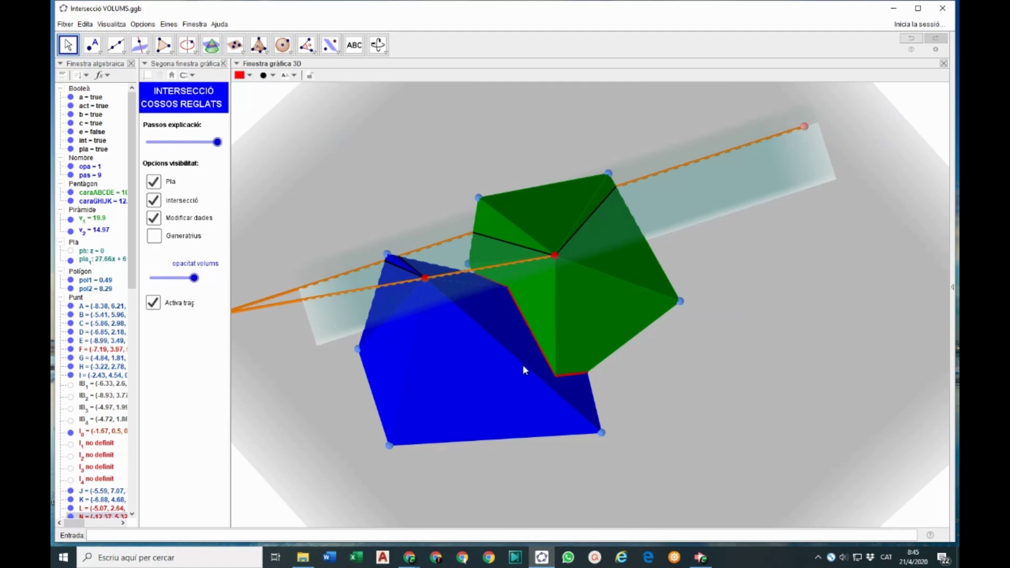